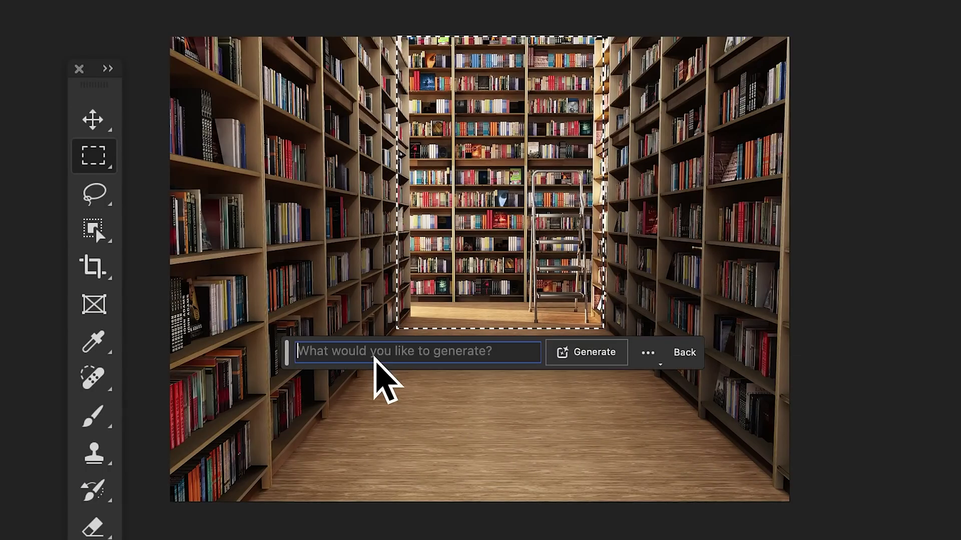
Step: Type 'ju' as the prompt in Photoshop's Generative Fill bar
{"action": "type", "text": "ju"}
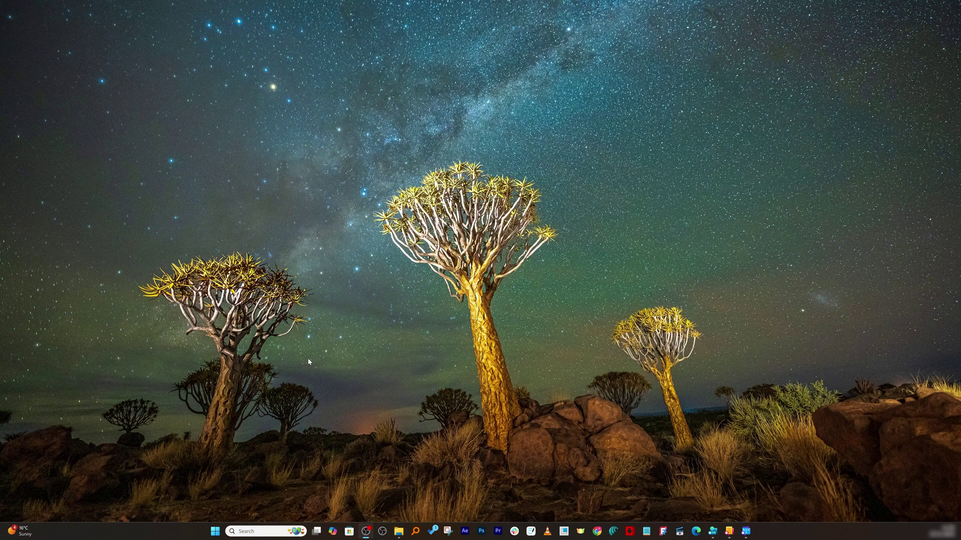
Step: Launch Chrome and go to affinity.studio using the address bar suggestion
{"action": "left_click", "coordinate": [595, 530]}
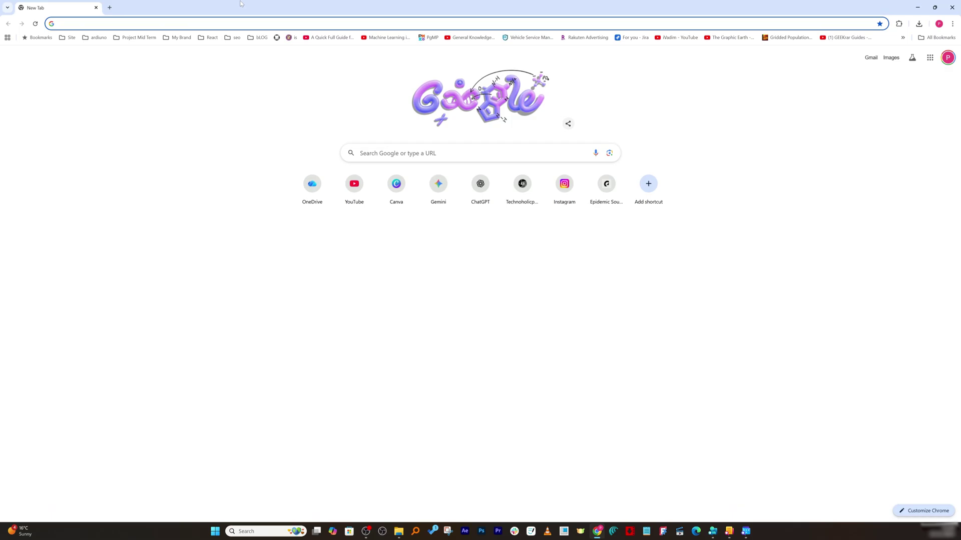
{"action": "type", "text": "a"}
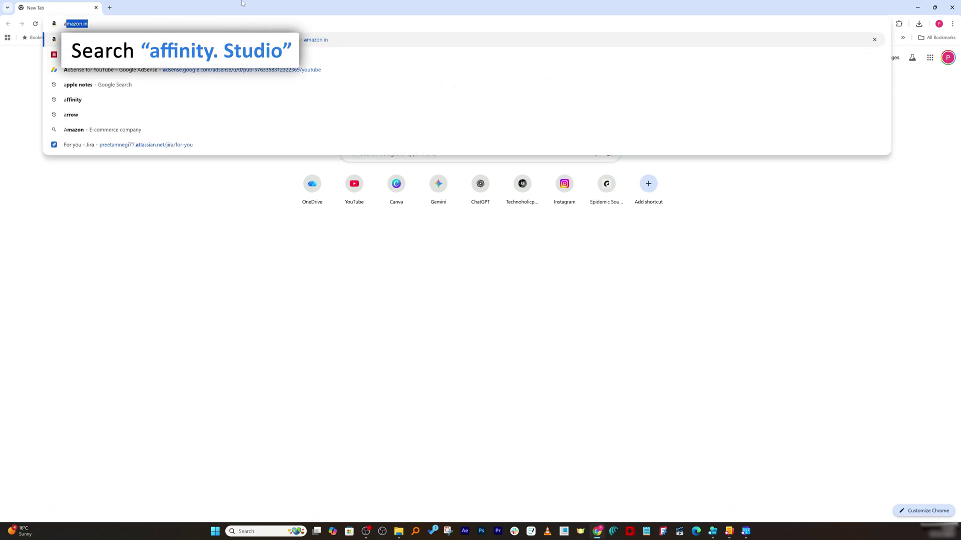
{"action": "type", "text": "ffinity.stu"}
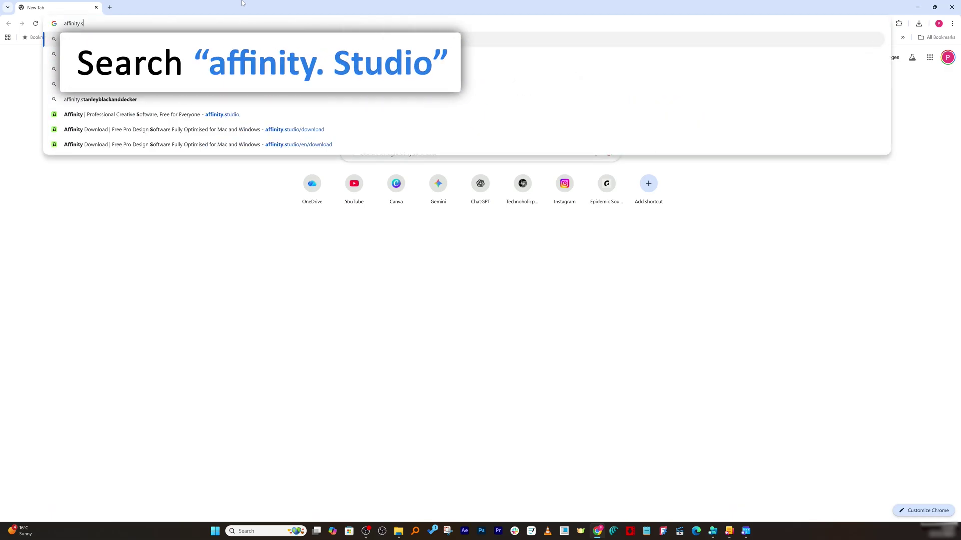
{"action": "key", "text": "Down"}
{"action": "key", "text": "Down"}
{"action": "key", "text": "Down"}
{"action": "key", "text": "Return"}
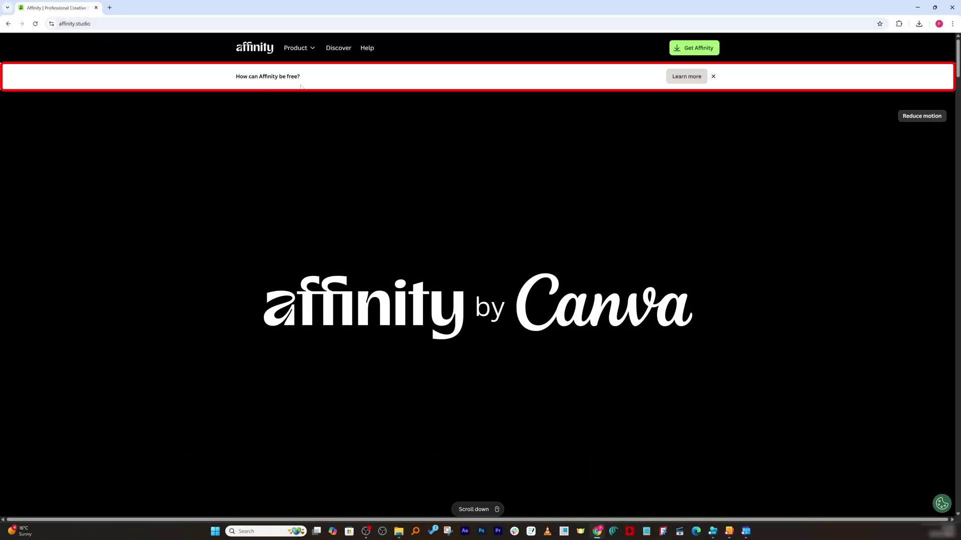
Step: Open the article on why Affinity is free and play its embedded video
{"action": "left_click", "coordinate": [685, 77]}
{"action": "scroll", "coordinate": [445, 120], "scroll_direction": "down", "scroll_amount": 3}
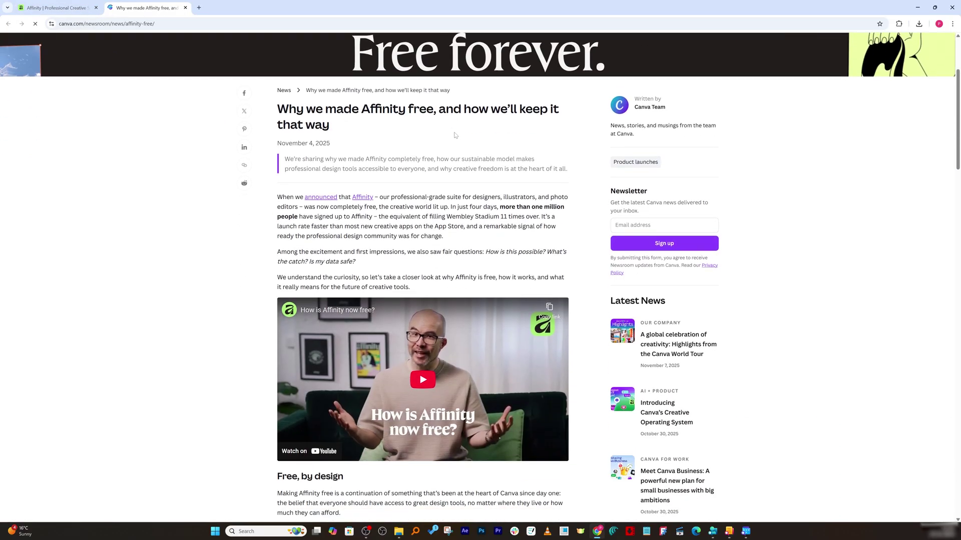
{"action": "scroll", "coordinate": [454, 136], "scroll_direction": "down", "scroll_amount": 2}
{"action": "left_click", "coordinate": [434, 264]}
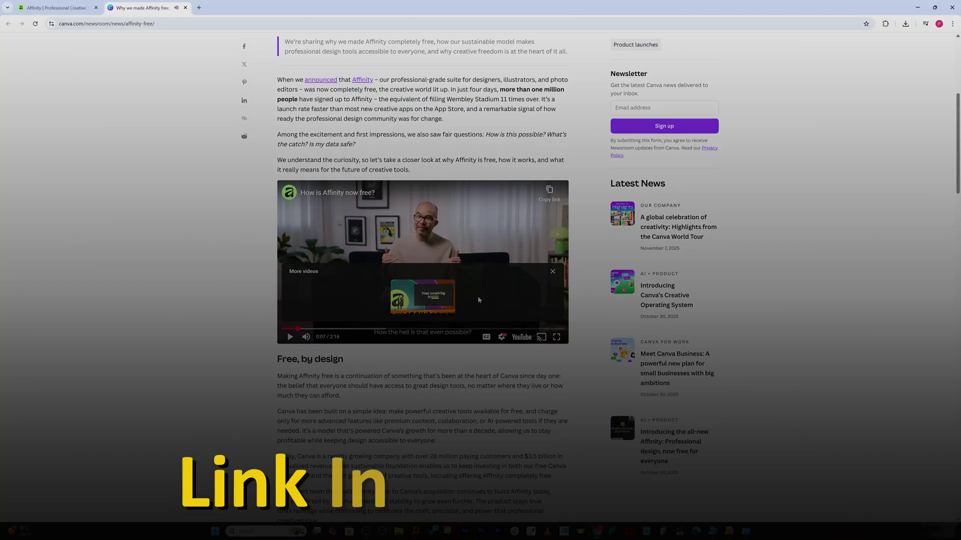
{"action": "right_click", "coordinate": [484, 235]}
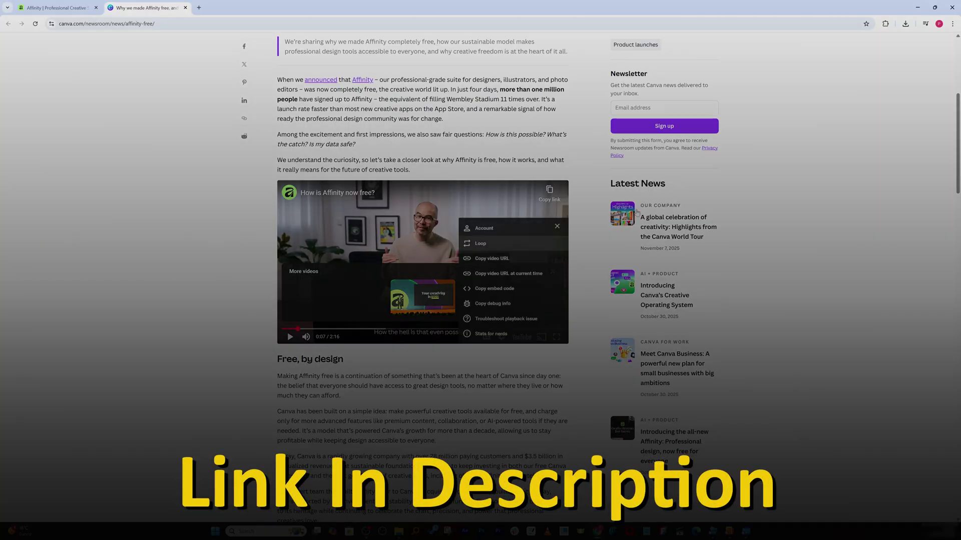
{"action": "left_click", "coordinate": [483, 123]}
Step: Return to the affinity.studio tab
{"action": "scroll", "coordinate": [484, 124], "scroll_direction": "up", "scroll_amount": 5}
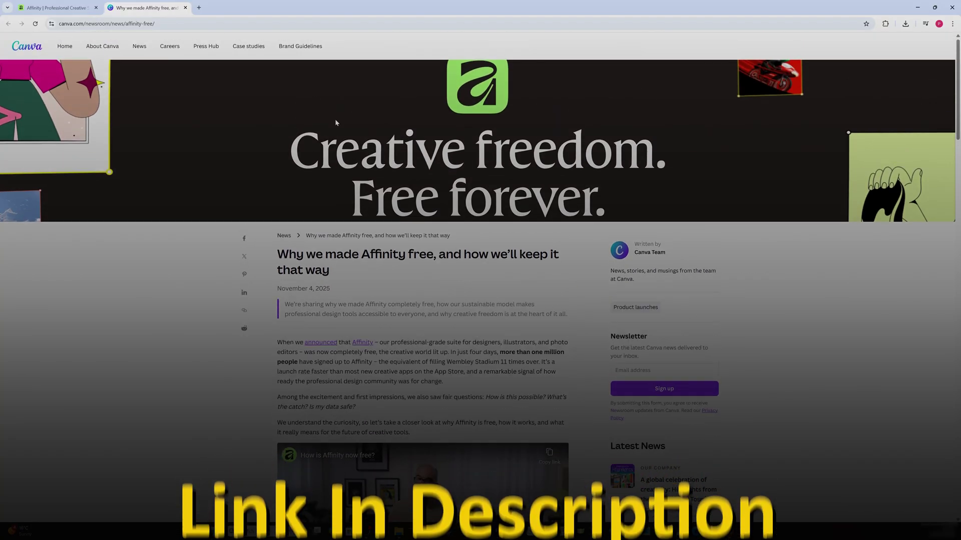
{"action": "scroll", "coordinate": [334, 119], "scroll_direction": "down", "scroll_amount": 2}
{"action": "scroll", "coordinate": [480, 270], "scroll_direction": "up", "scroll_amount": 3}
{"action": "left_click", "coordinate": [80, 8]}
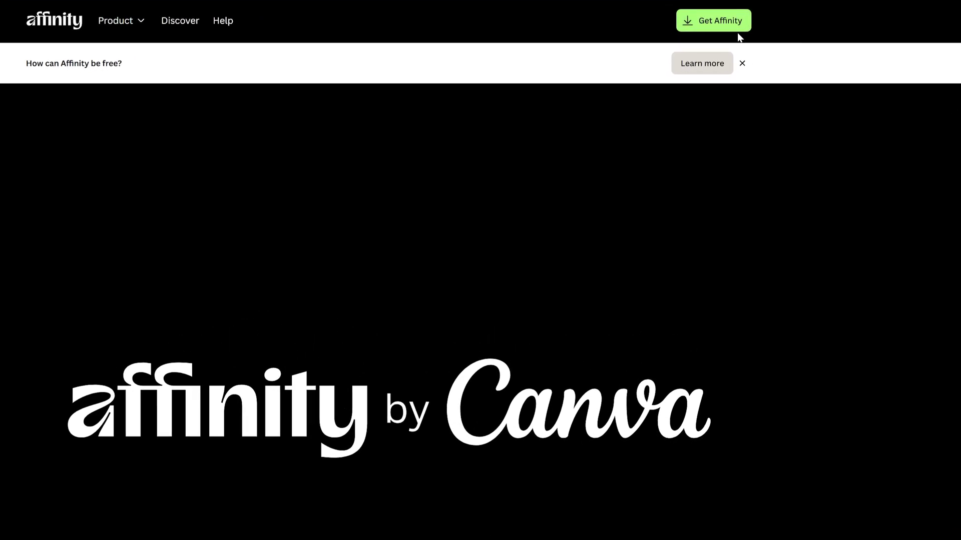
Step: Open Get Affinity, load canva.com in the second tab, then continue with the Canva account
{"action": "left_click", "coordinate": [743, 31]}
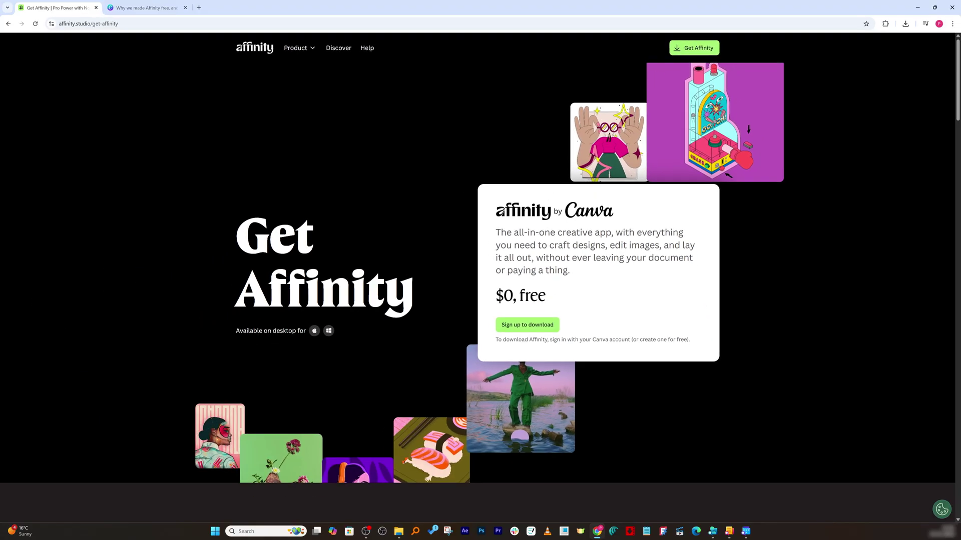
{"action": "left_click", "coordinate": [145, 7]}
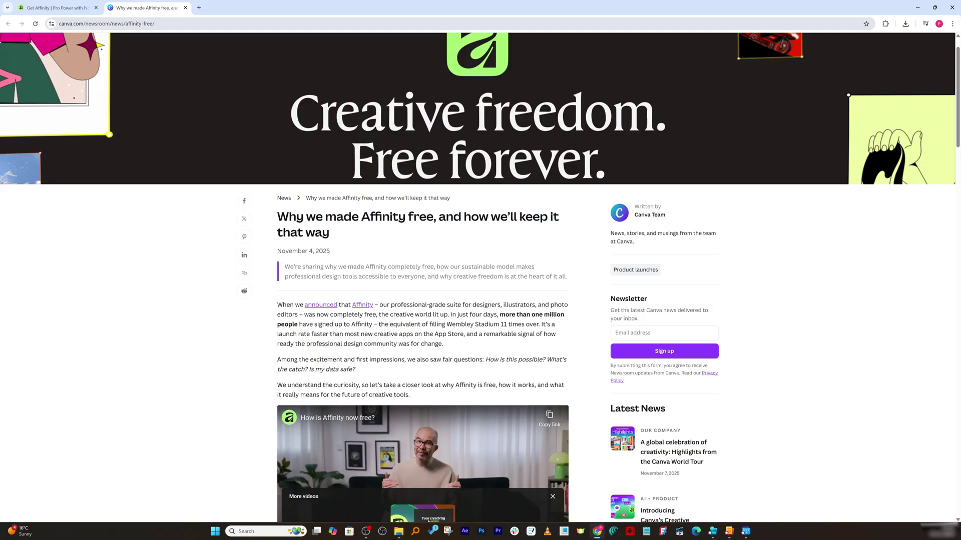
{"action": "left_click_drag", "start_coordinate": [113, 24], "coordinate": [184, 24]}
{"action": "key", "text": "BackSpace"}
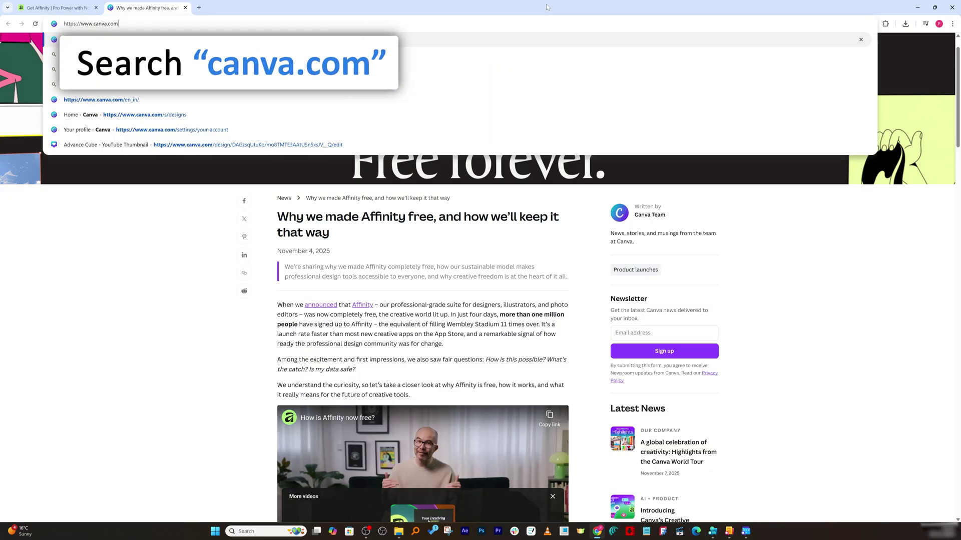
{"action": "key", "text": "Return"}
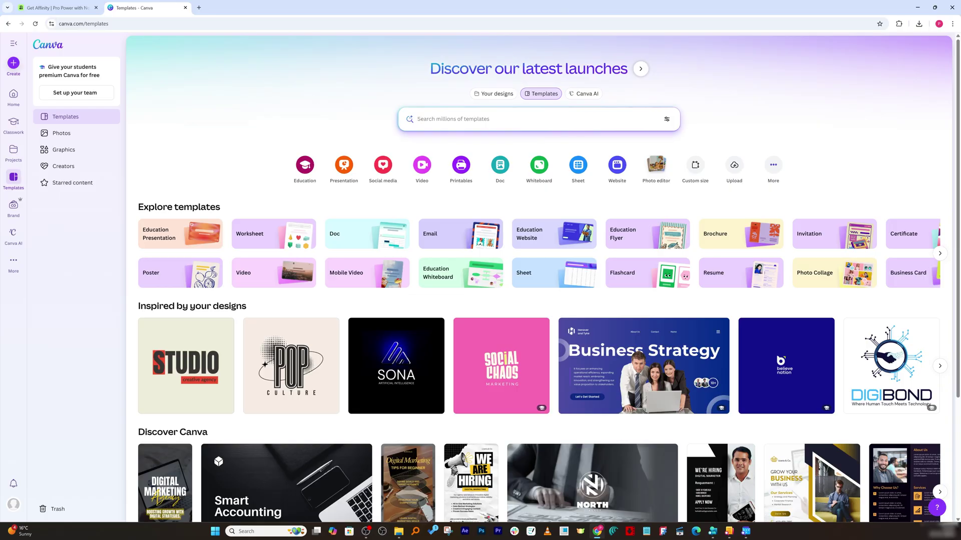
{"action": "left_click", "coordinate": [83, 8]}
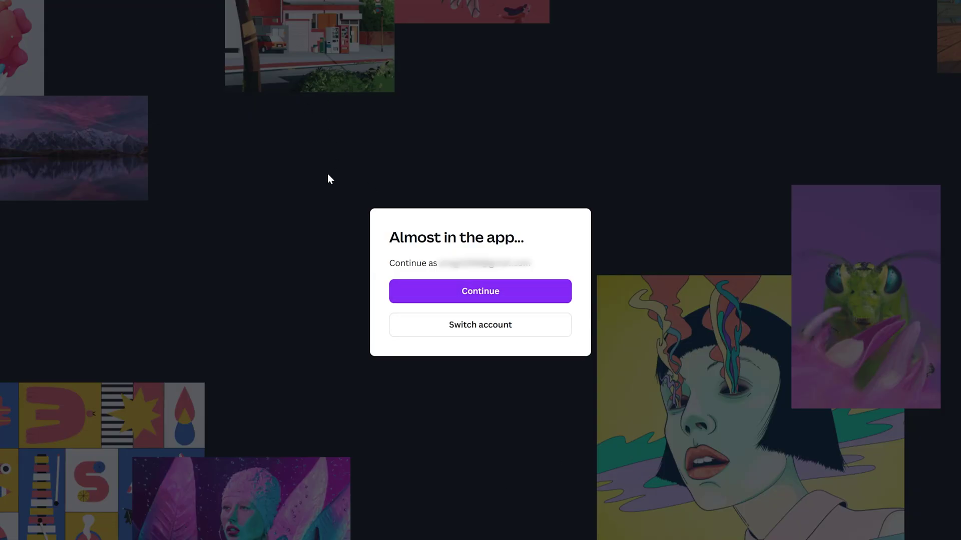
{"action": "left_click", "coordinate": [489, 292]}
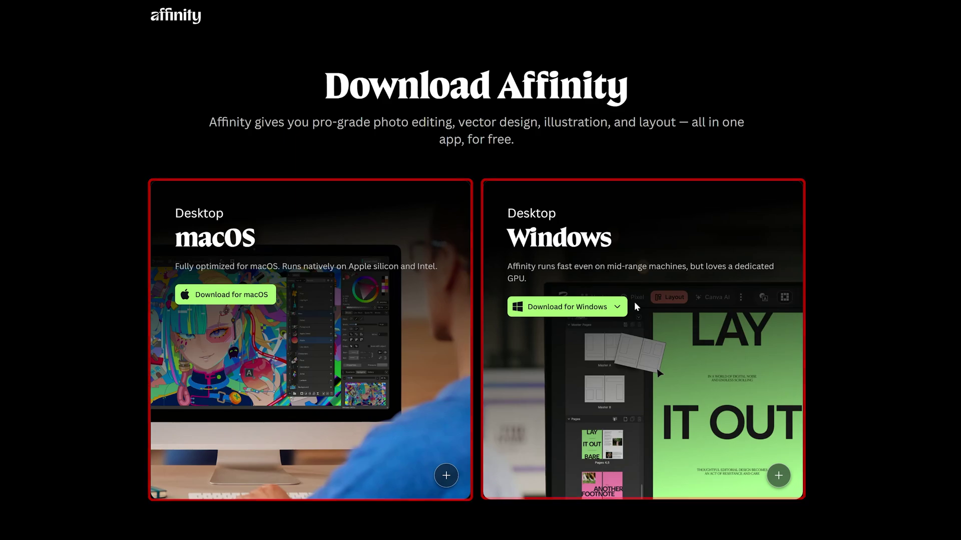
Step: Download the Windows MSIX (x64) installer for Affinity
{"action": "left_click", "coordinate": [578, 307]}
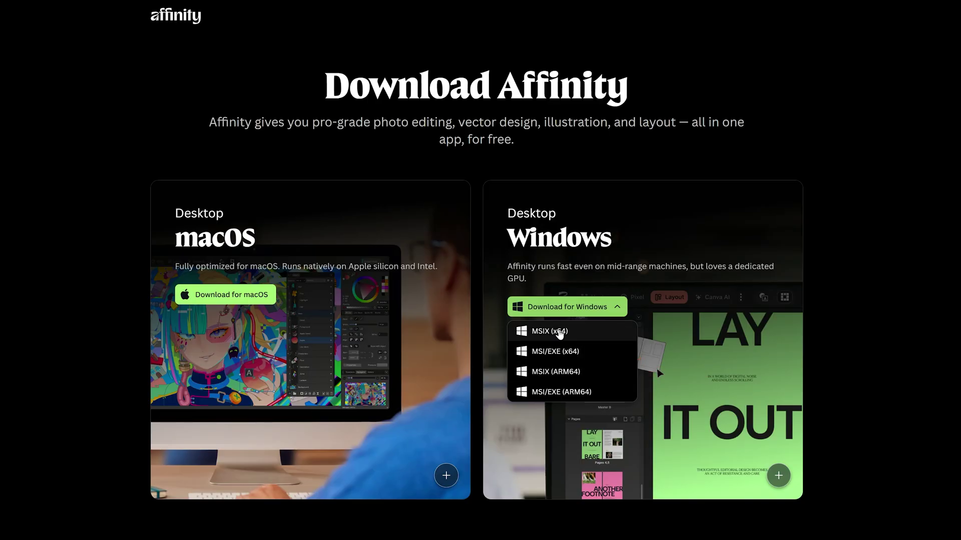
{"action": "left_click", "coordinate": [559, 332]}
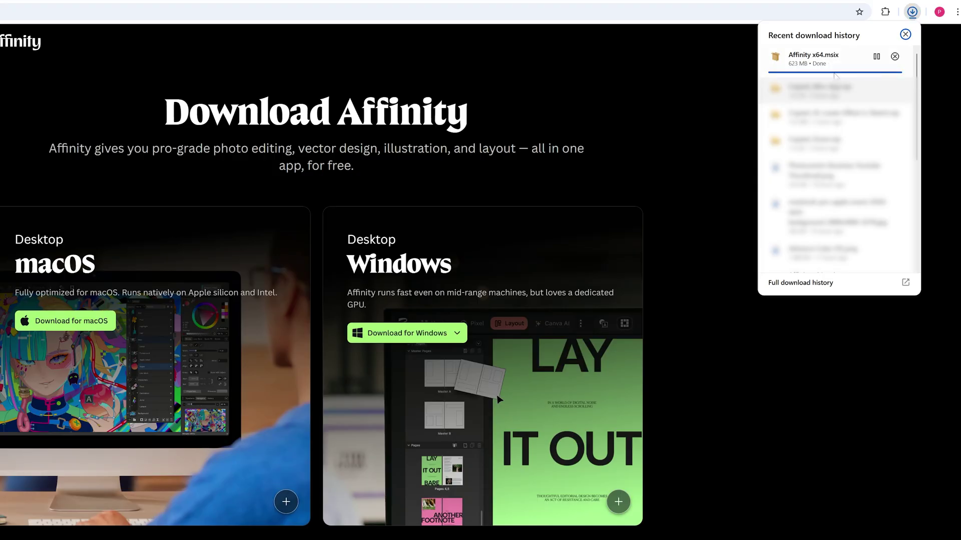
Step: Install Affinity from Affinity x64.msix in Downloads, accepting the metered connection warning
{"action": "left_click", "coordinate": [879, 59]}
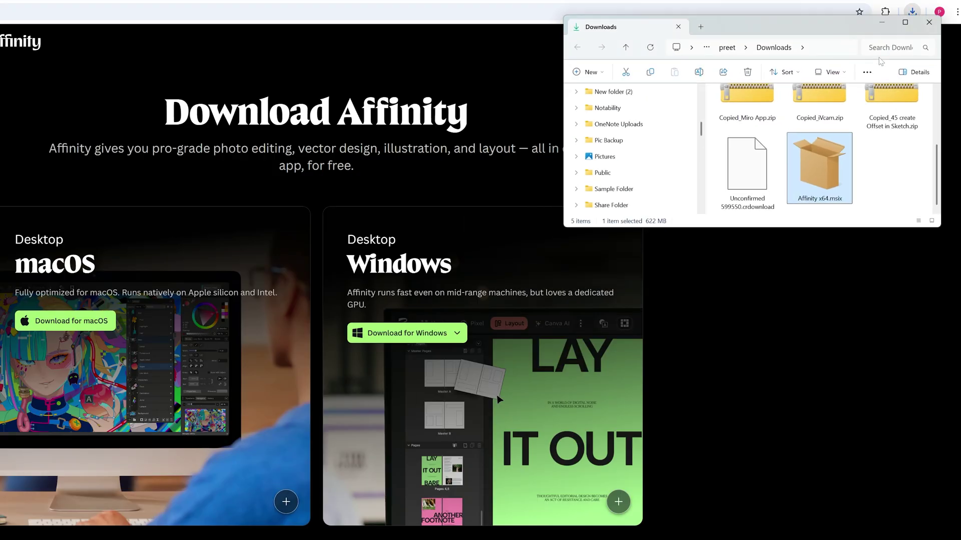
{"action": "left_click_drag", "start_coordinate": [820, 22], "coordinate": [323, 4]}
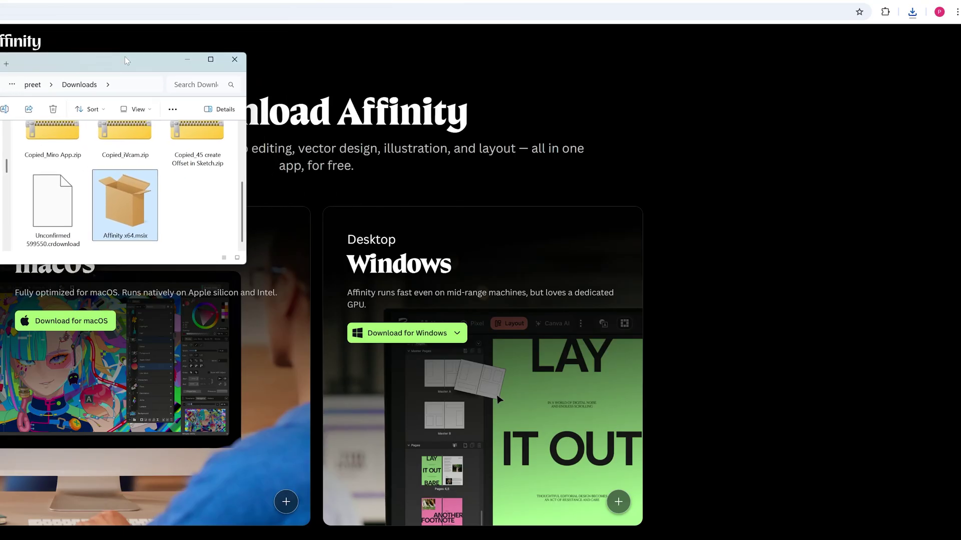
{"action": "double_click", "coordinate": [124, 56]}
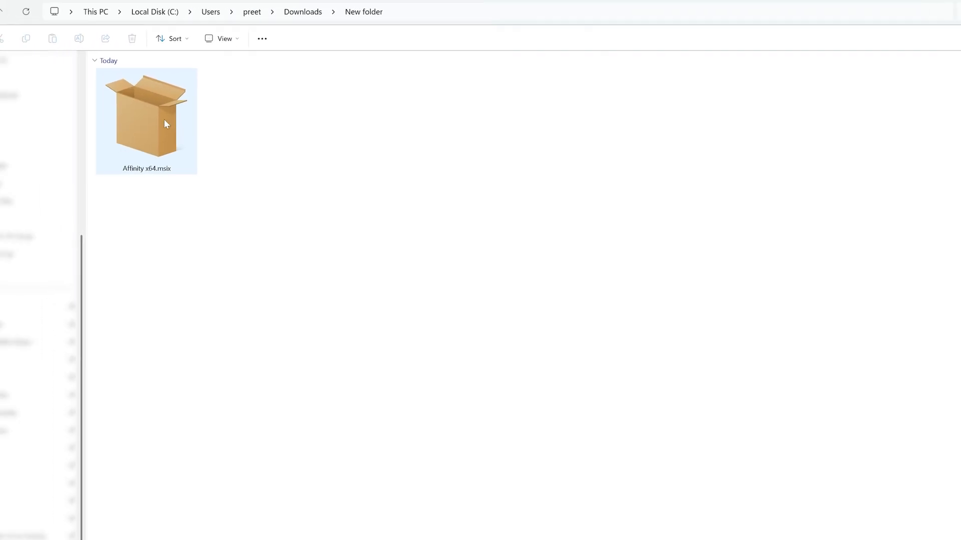
{"action": "double_click", "coordinate": [221, 116]}
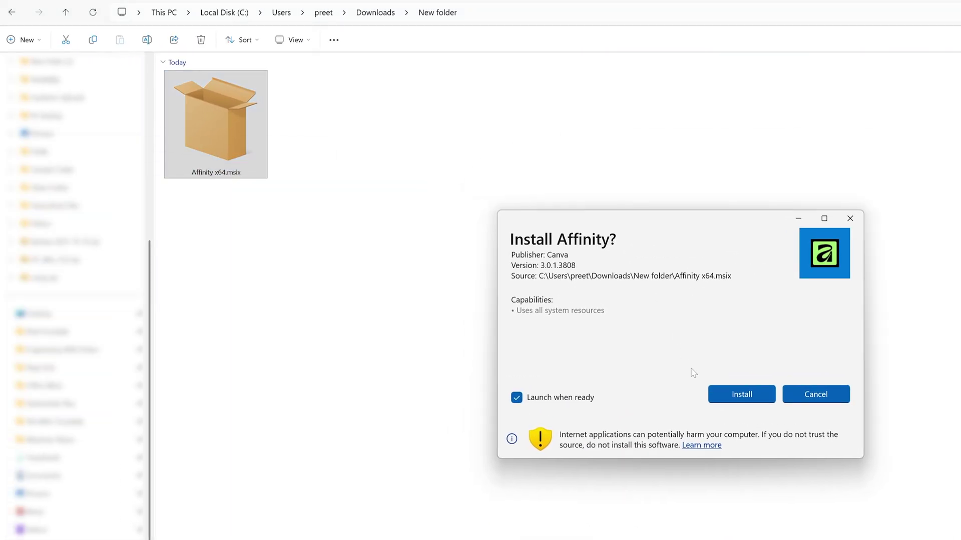
{"action": "left_click", "coordinate": [729, 398]}
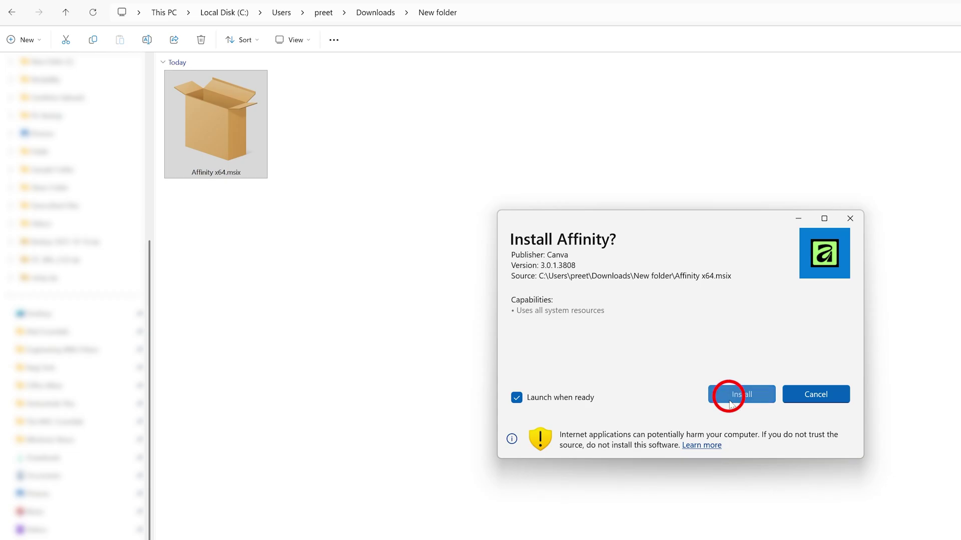
{"action": "left_click", "coordinate": [606, 371]}
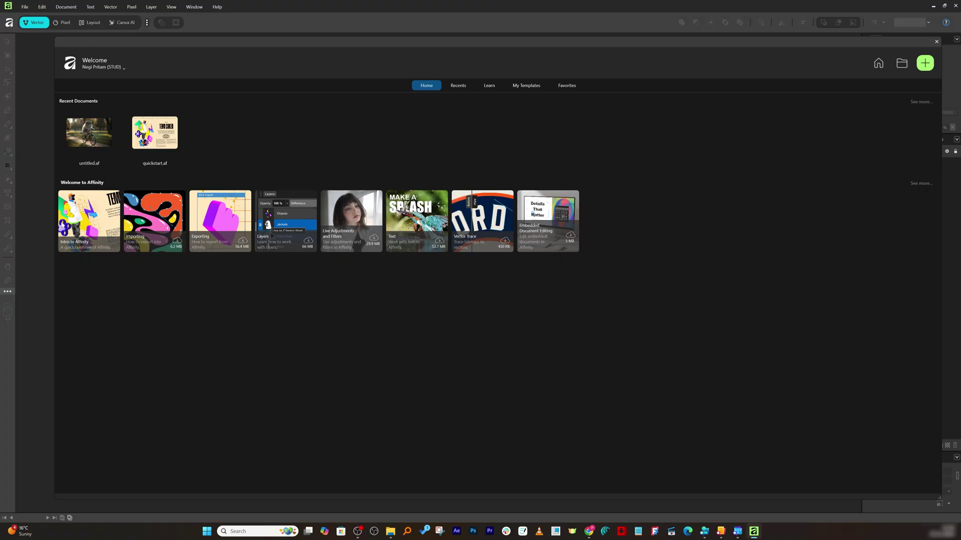
Step: Open the Intro to Affinity card from the Welcome screen
{"action": "left_click", "coordinate": [95, 219]}
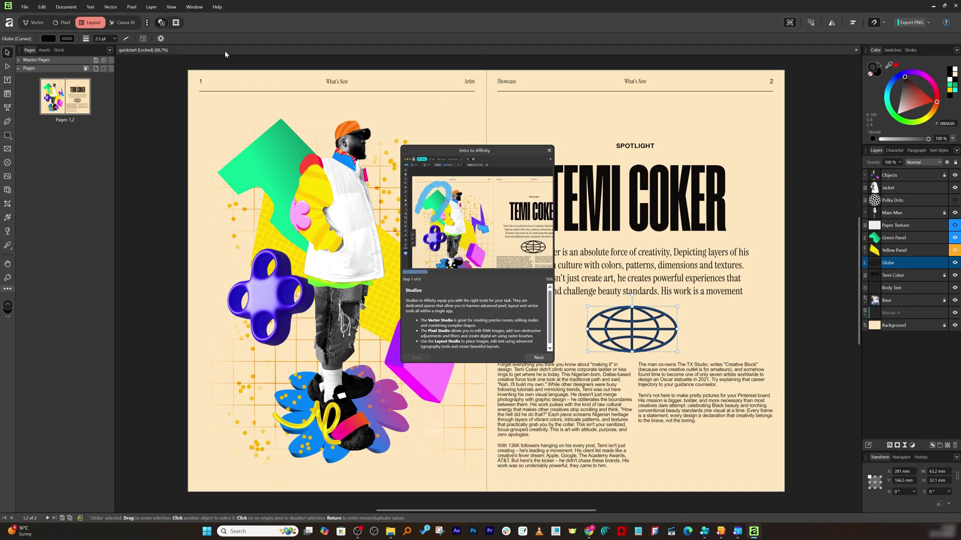
Step: Dismiss the Intro to Affinity tutorial and change to the Vector persona
{"action": "left_click", "coordinate": [549, 150]}
{"action": "left_click", "coordinate": [33, 22]}
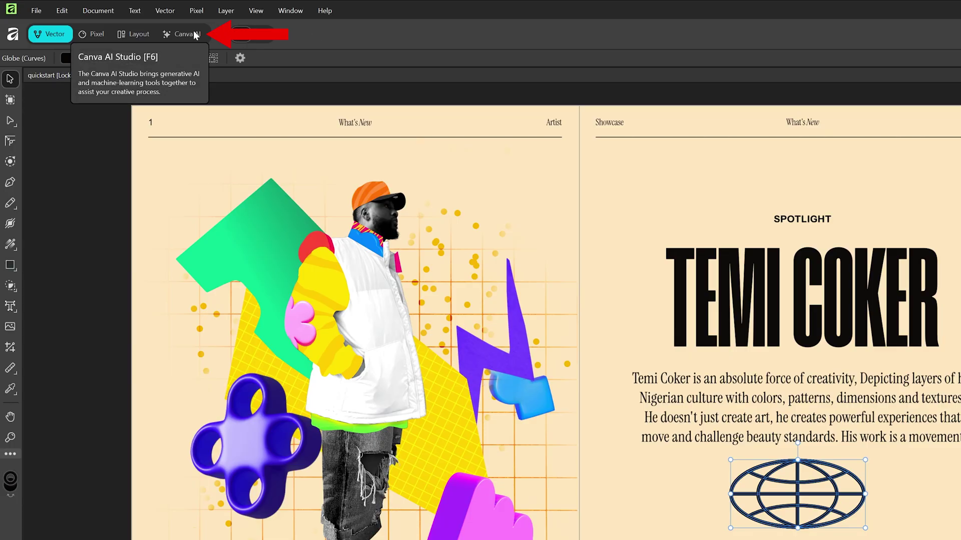
Step: Select the Paper Texture layer in the Layers panel and delete it
{"action": "scroll", "coordinate": [209, 138], "scroll_direction": "up", "scroll_amount": 2}
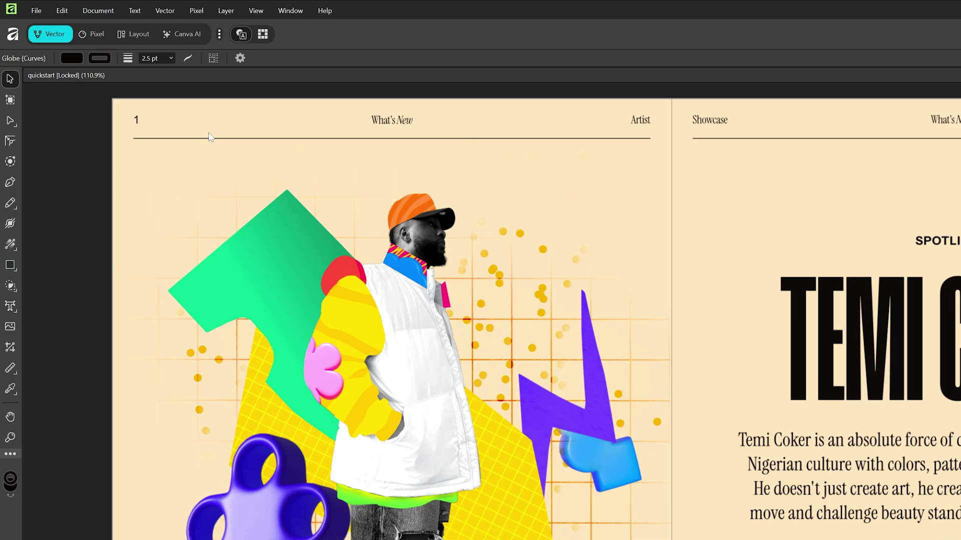
{"action": "scroll", "coordinate": [209, 138], "scroll_direction": "down", "scroll_amount": 2}
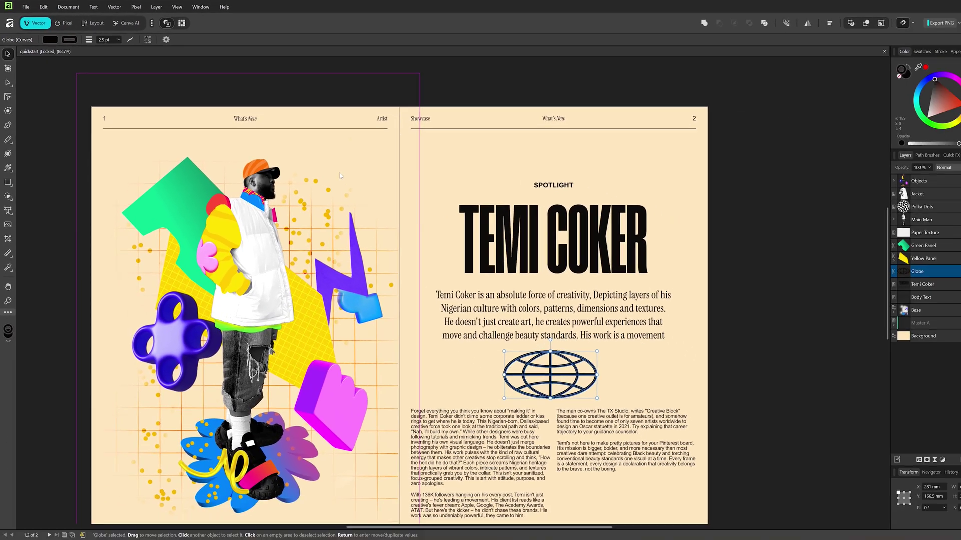
{"action": "scroll", "coordinate": [319, 160], "scroll_direction": "up", "scroll_amount": 2}
{"action": "scroll", "coordinate": [427, 219], "scroll_direction": "up", "scroll_amount": 2}
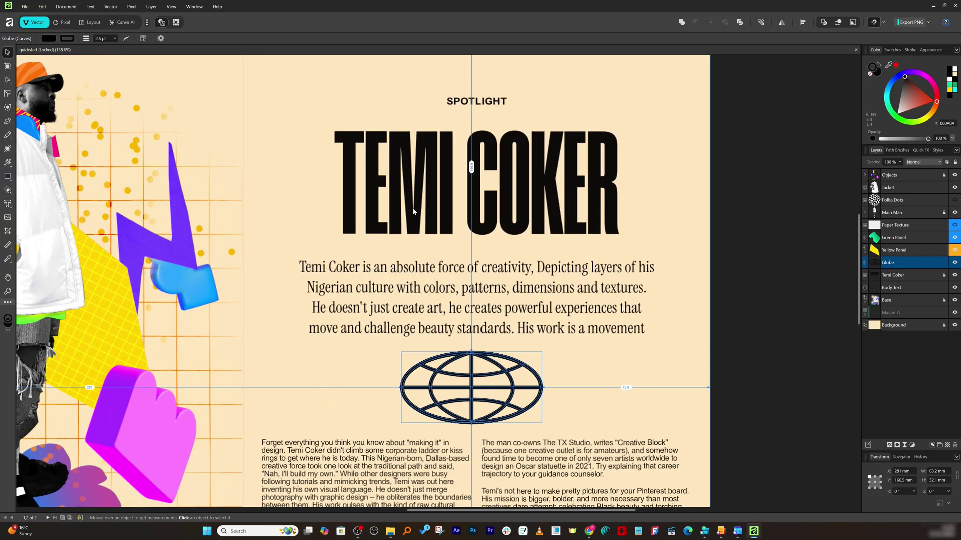
{"action": "left_click", "coordinate": [413, 211]}
{"action": "scroll", "coordinate": [558, 192], "scroll_direction": "down", "scroll_amount": 1}
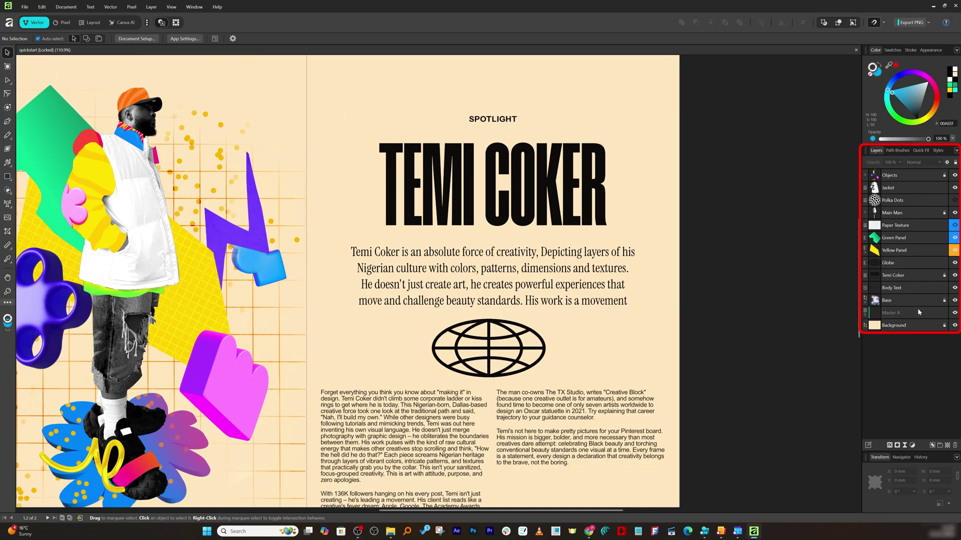
{"action": "left_click", "coordinate": [919, 188]}
{"action": "left_click", "coordinate": [895, 226]}
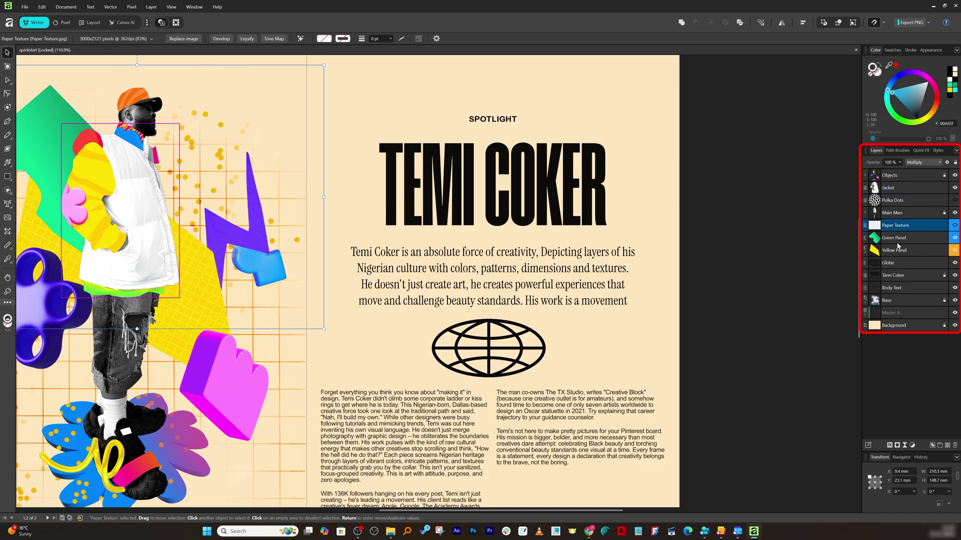
{"action": "key", "text": "Delete"}
{"action": "scroll", "coordinate": [684, 300], "scroll_direction": "down", "scroll_amount": 2}
{"action": "scroll", "coordinate": [685, 301], "scroll_direction": "down", "scroll_amount": 2}
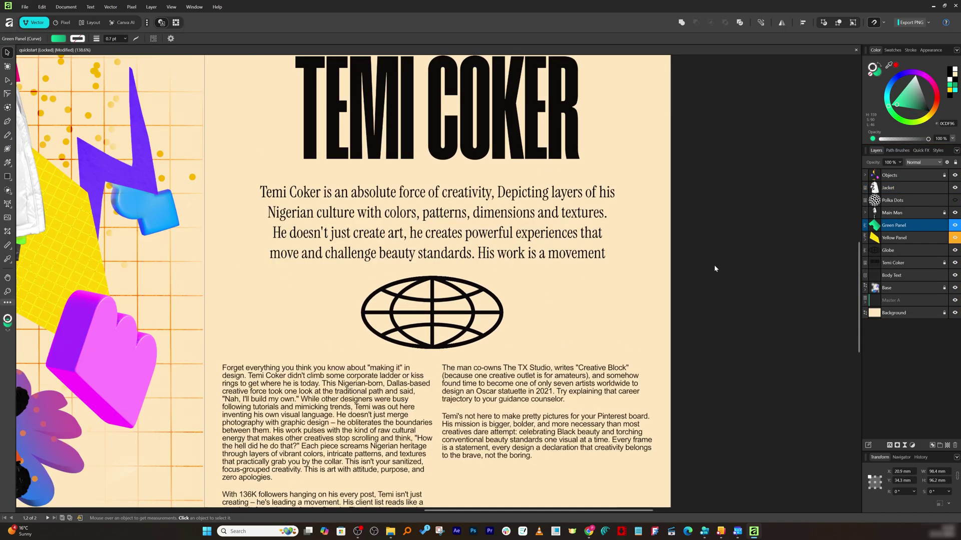
{"action": "scroll", "coordinate": [713, 265], "scroll_direction": "down", "scroll_amount": 4}
{"action": "scroll", "coordinate": [133, 84], "scroll_direction": "up", "scroll_amount": 4}
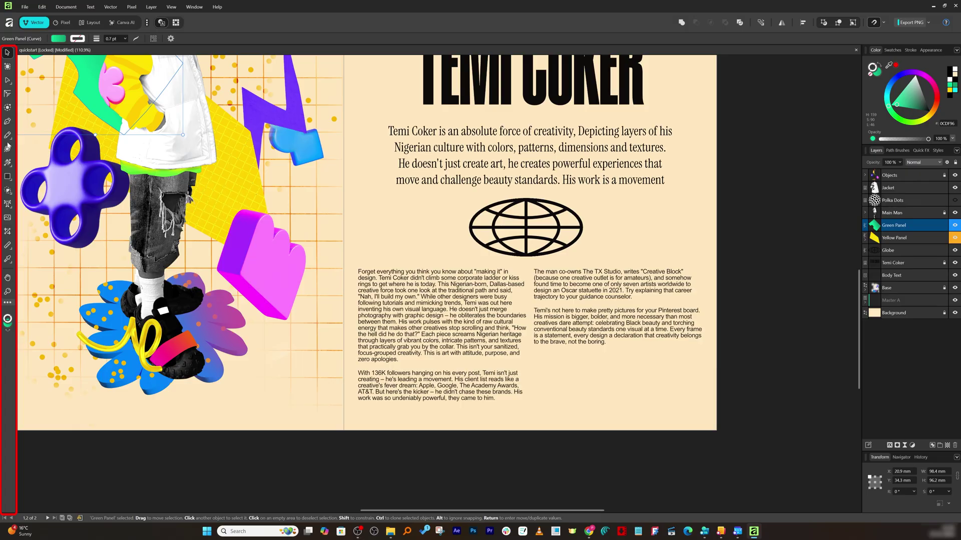
Step: Draw a four-node Pen zigzag left of the globe, curving its final segment
{"action": "left_click", "coordinate": [7, 121]}
{"action": "key", "text": "ctrl+z"}
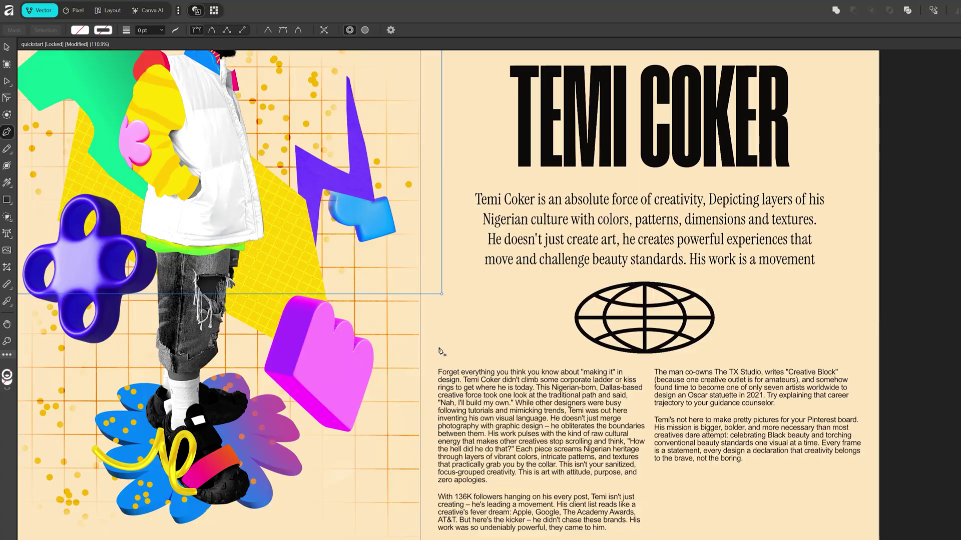
{"action": "left_click", "coordinate": [488, 283]}
{"action": "left_click", "coordinate": [511, 311]}
{"action": "left_click", "coordinate": [525, 342]}
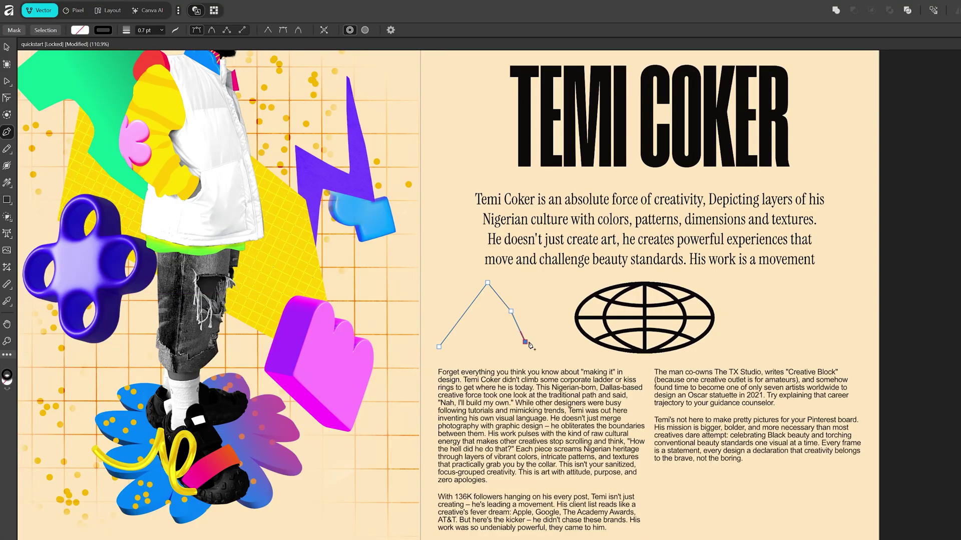
{"action": "left_click", "coordinate": [568, 299]}
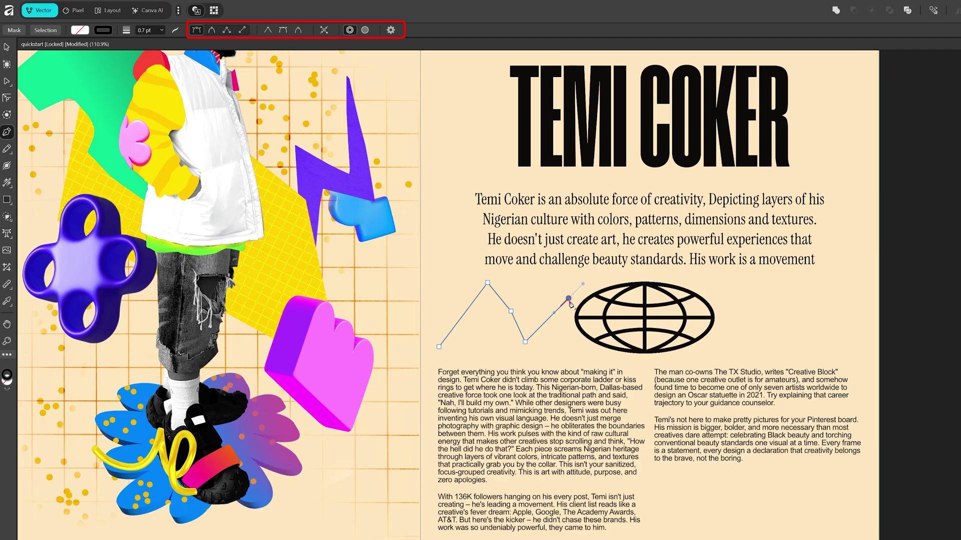
{"action": "left_click_drag", "start_coordinate": [570, 302], "coordinate": [475, 202]}
{"action": "left_click", "coordinate": [7, 47]}
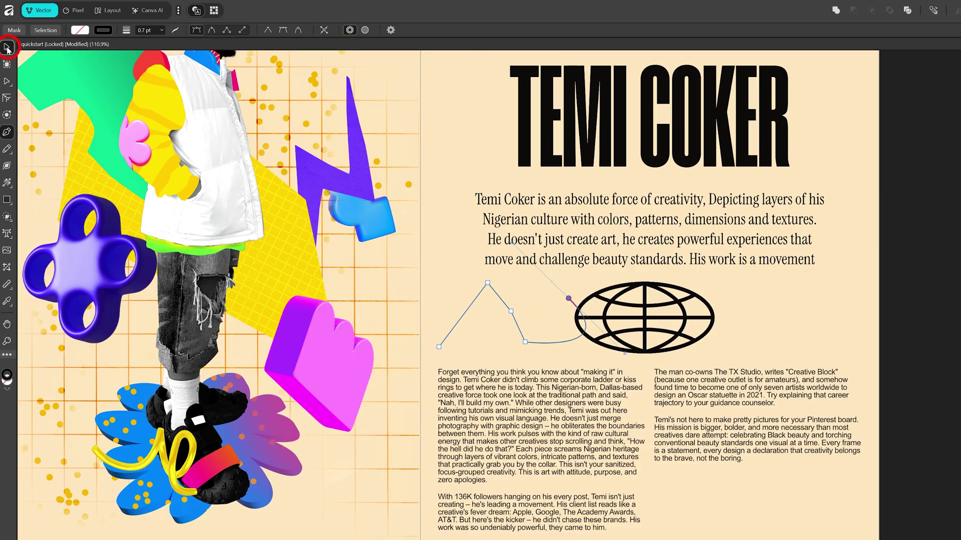
Step: Switch to the Pixel persona, fit the spread in view and deselect the zigzag path
{"action": "left_click", "coordinate": [73, 10]}
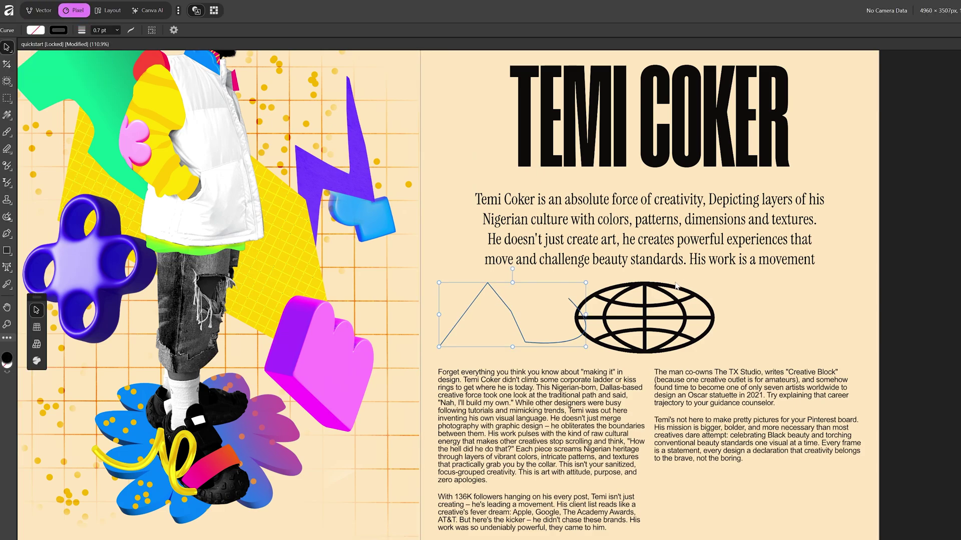
{"action": "key", "text": "ctrl+0"}
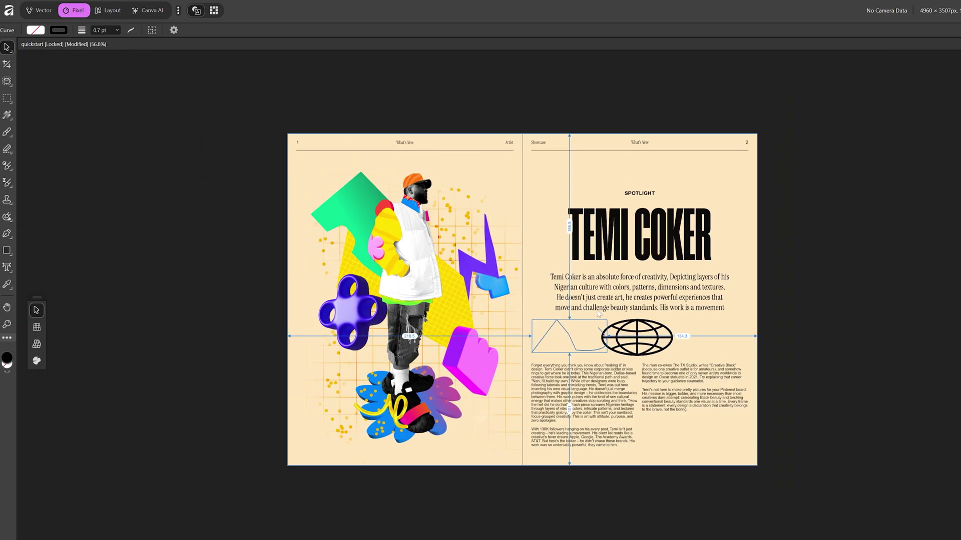
{"action": "left_click_drag", "start_coordinate": [266, 83], "coordinate": [776, 488]}
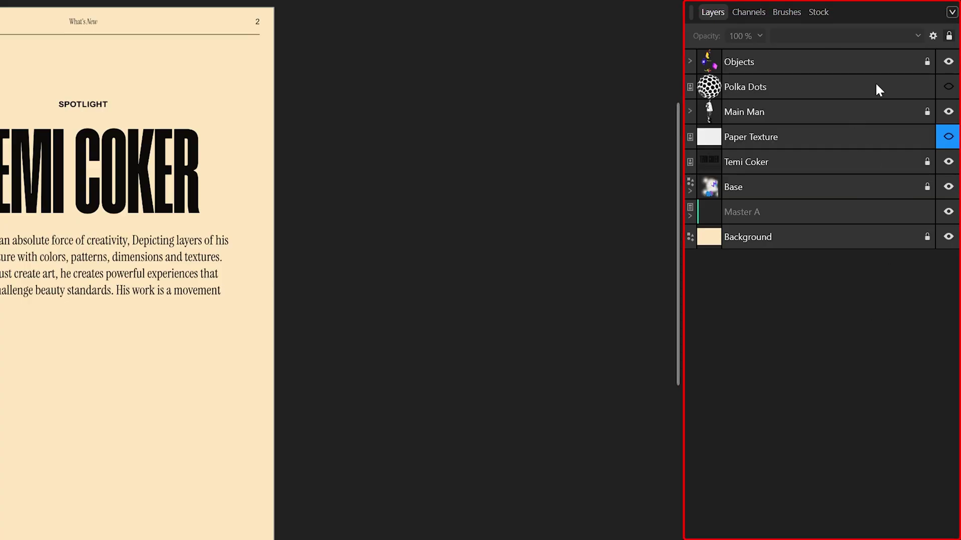
Step: Move through the Channels and Brushes panels to the Pexels Stock panel
{"action": "left_click", "coordinate": [752, 16]}
{"action": "left_click", "coordinate": [716, 18]}
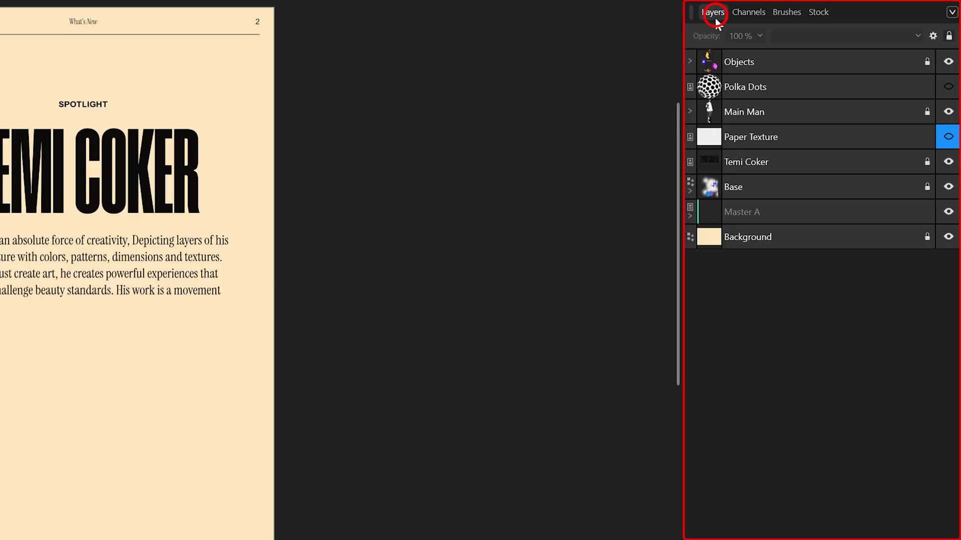
{"action": "left_click", "coordinate": [751, 15]}
{"action": "left_click", "coordinate": [795, 12]}
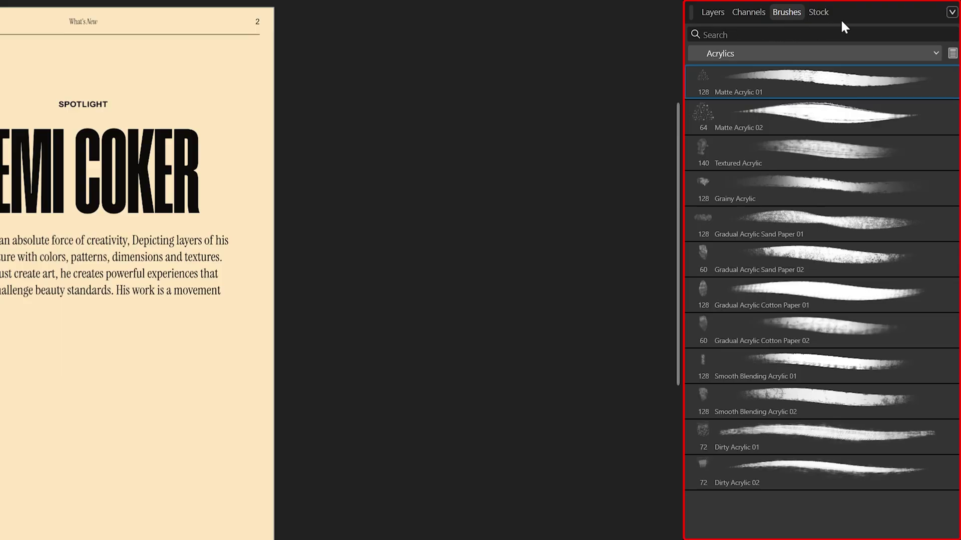
{"action": "left_click", "coordinate": [819, 12]}
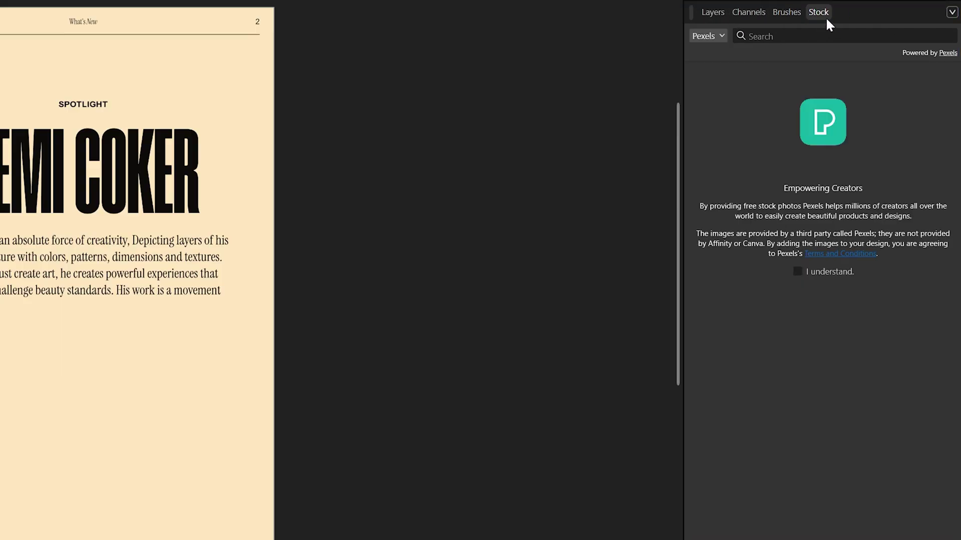
Step: Search Pexels for 'blogges', drag the woman-at-laptop photo out and accept the stock terms
{"action": "left_click", "coordinate": [703, 36]}
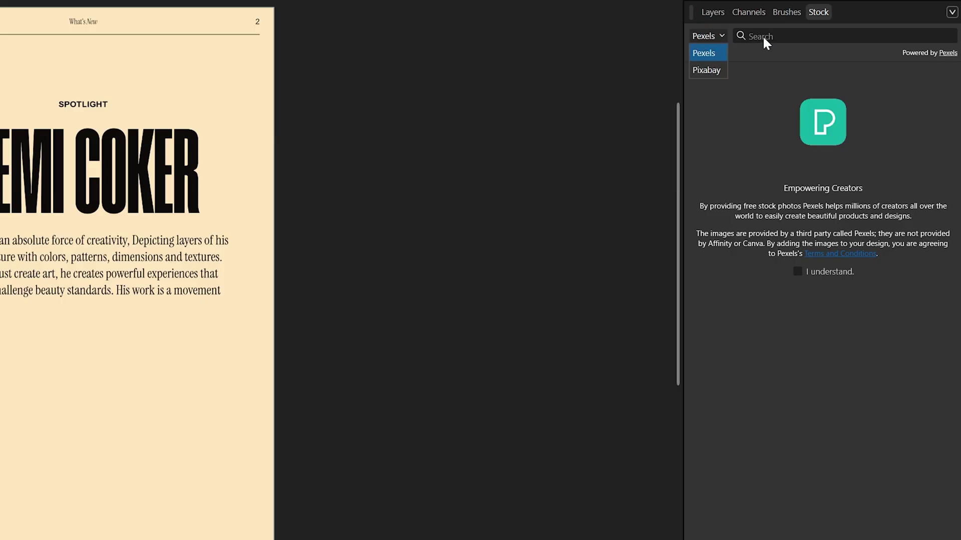
{"action": "left_click", "coordinate": [844, 37]}
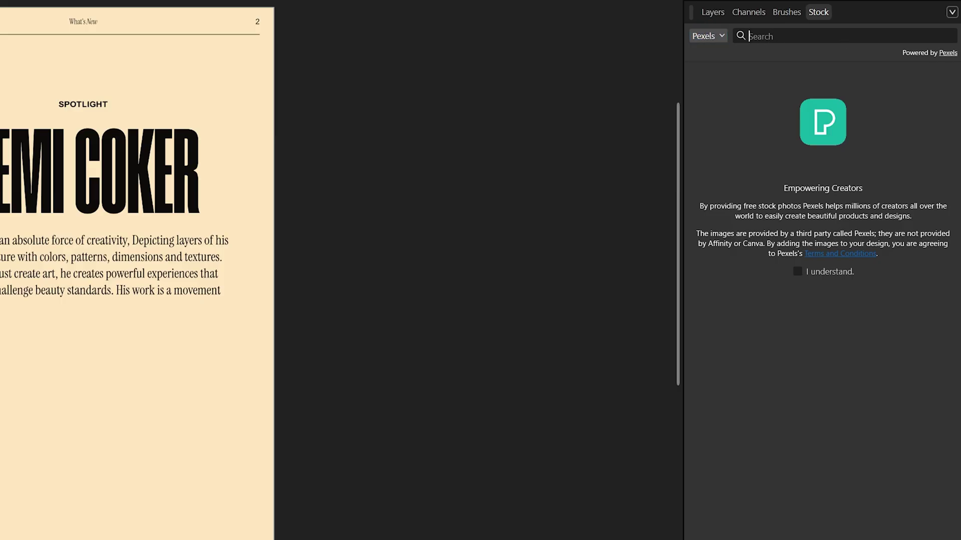
{"action": "type", "text": "blogges"}
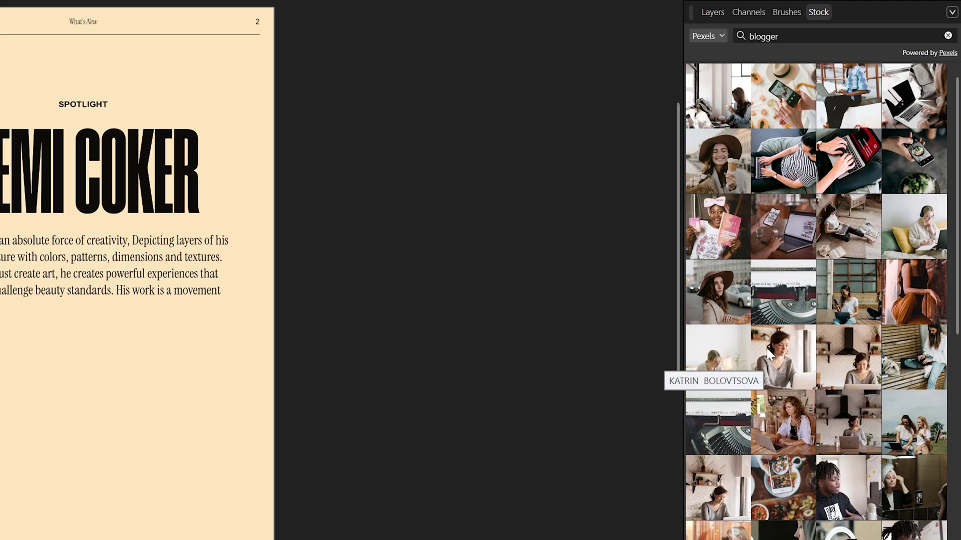
{"action": "left_click", "coordinate": [770, 353]}
{"action": "left_click_drag", "start_coordinate": [769, 353], "coordinate": [343, 291]}
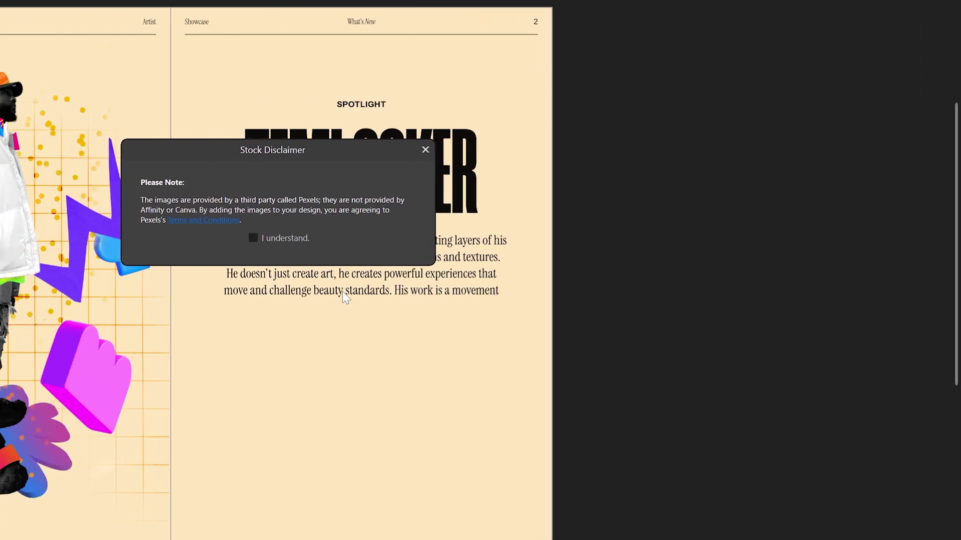
{"action": "left_click", "coordinate": [438, 237]}
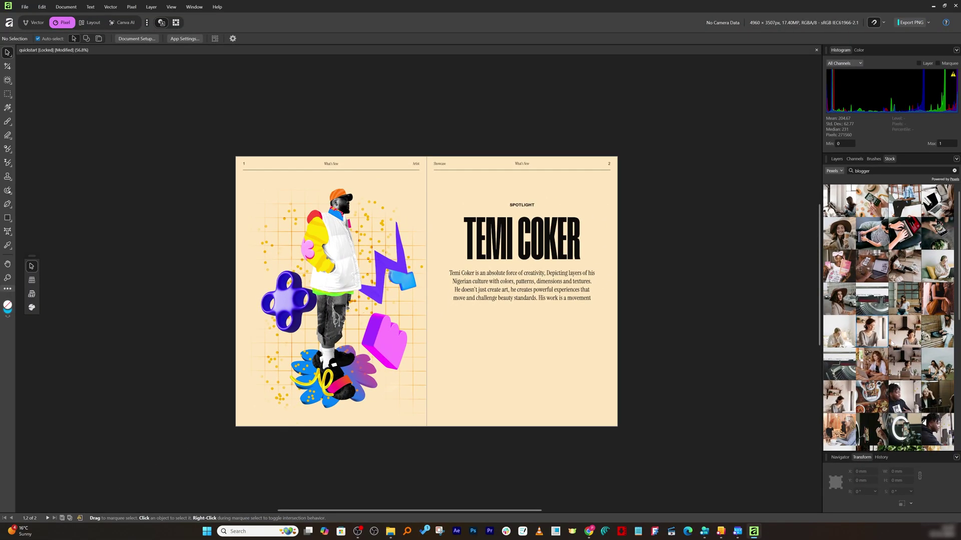
Step: Place the photo on the spread, shrink it from both corners and fit it inside the right page
{"action": "left_click_drag", "start_coordinate": [880, 338], "coordinate": [515, 300]}
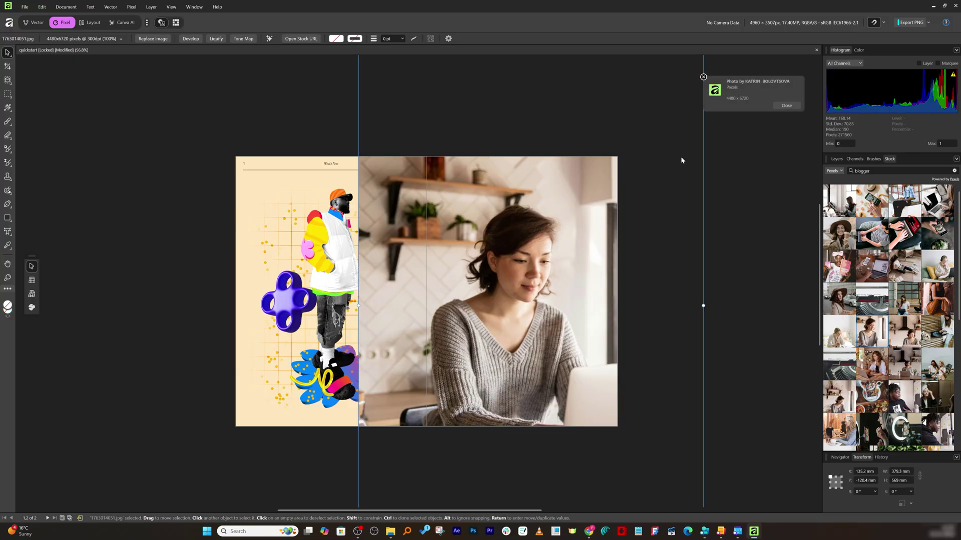
{"action": "scroll", "coordinate": [645, 223], "scroll_direction": "up", "scroll_amount": 3}
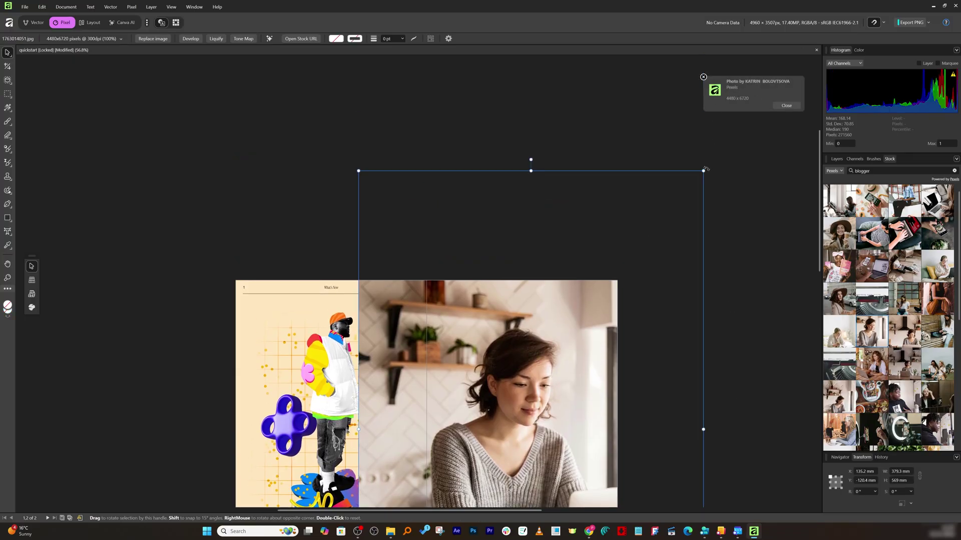
{"action": "left_click_drag", "start_coordinate": [703, 170], "coordinate": [586, 205]}
{"action": "scroll", "coordinate": [586, 203], "scroll_direction": "down", "scroll_amount": 3}
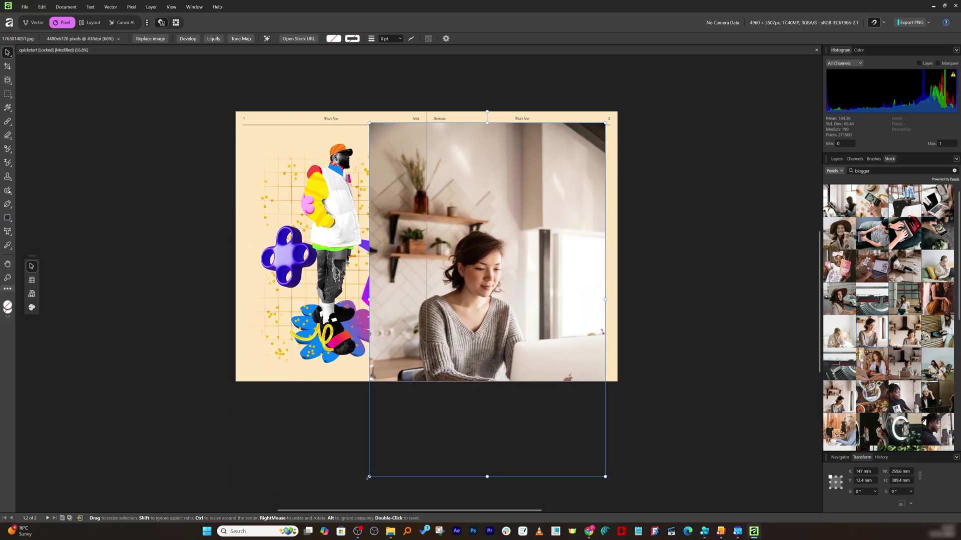
{"action": "left_click_drag", "start_coordinate": [373, 480], "coordinate": [467, 321]}
{"action": "left_click_drag", "start_coordinate": [579, 255], "coordinate": [554, 271]}
{"action": "left_click", "coordinate": [695, 180]}
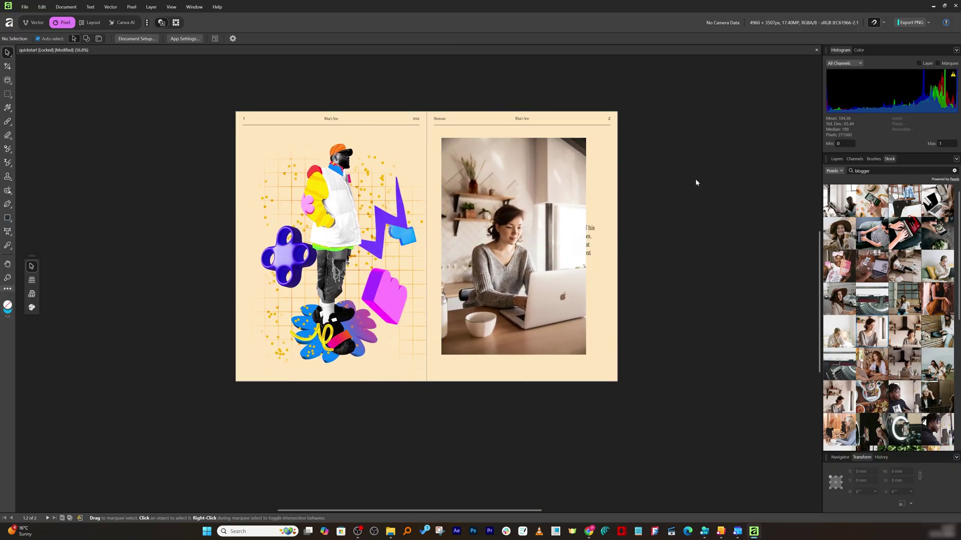
{"action": "left_click", "coordinate": [542, 228]}
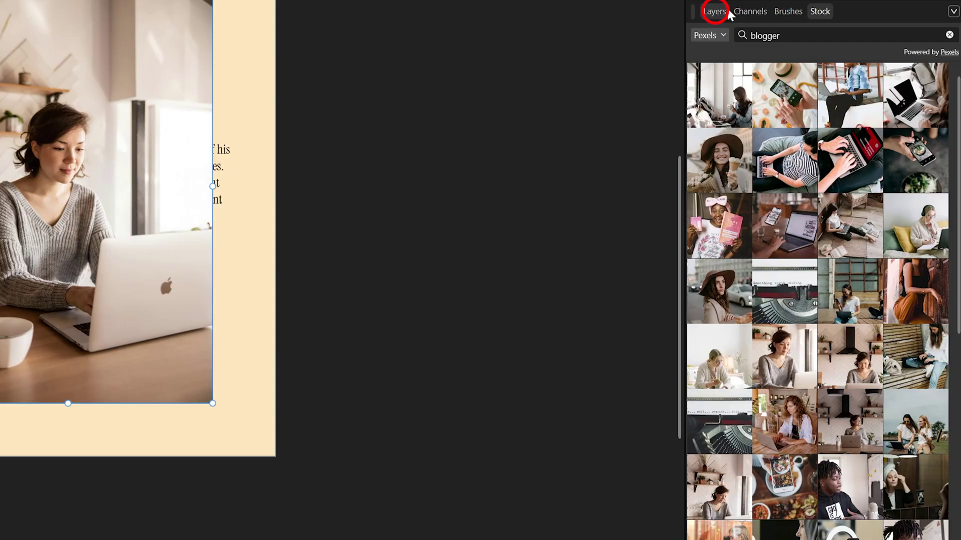
Step: Unlock the Background layer in the Layers panel and return to the Layout persona
{"action": "left_click", "coordinate": [727, 11]}
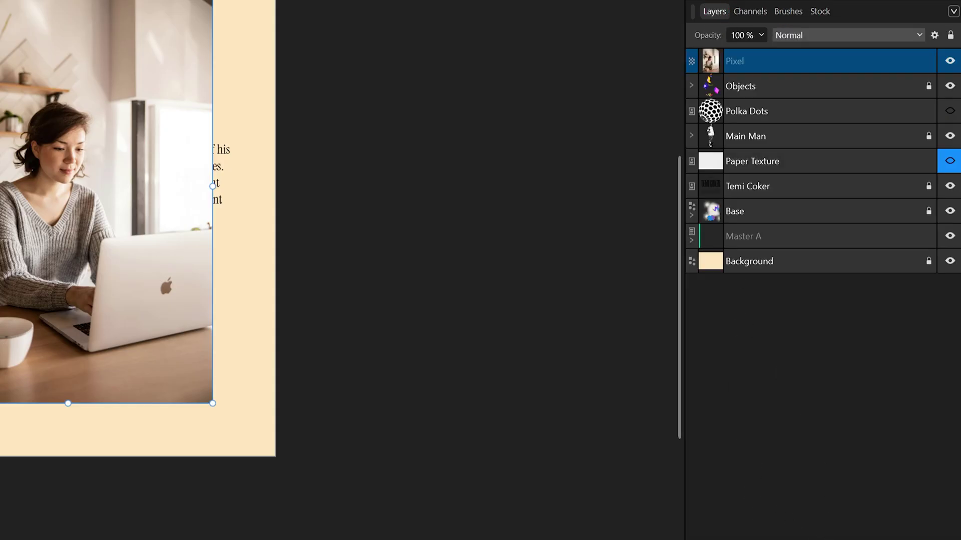
{"action": "left_click", "coordinate": [929, 261]}
{"action": "right_click", "coordinate": [758, 63]}
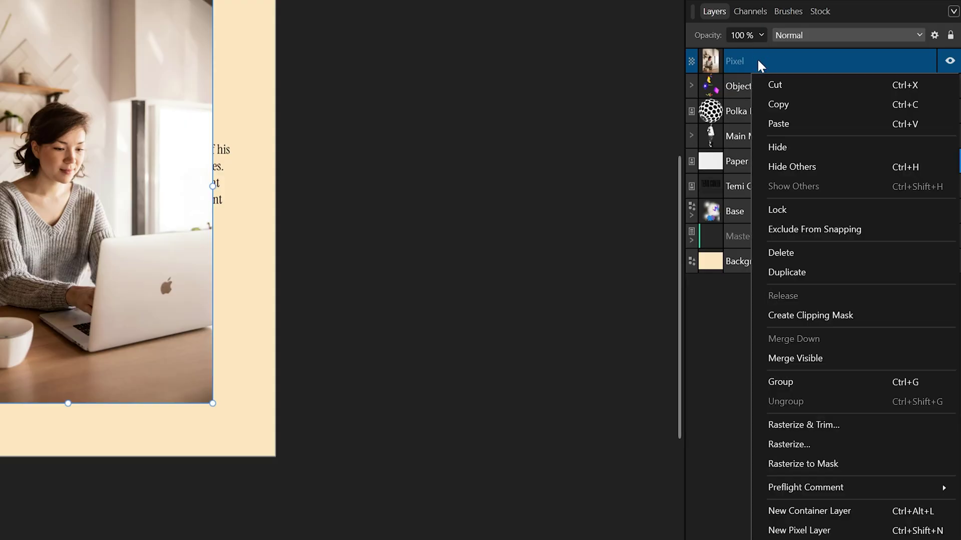
{"action": "left_click", "coordinate": [830, 252]}
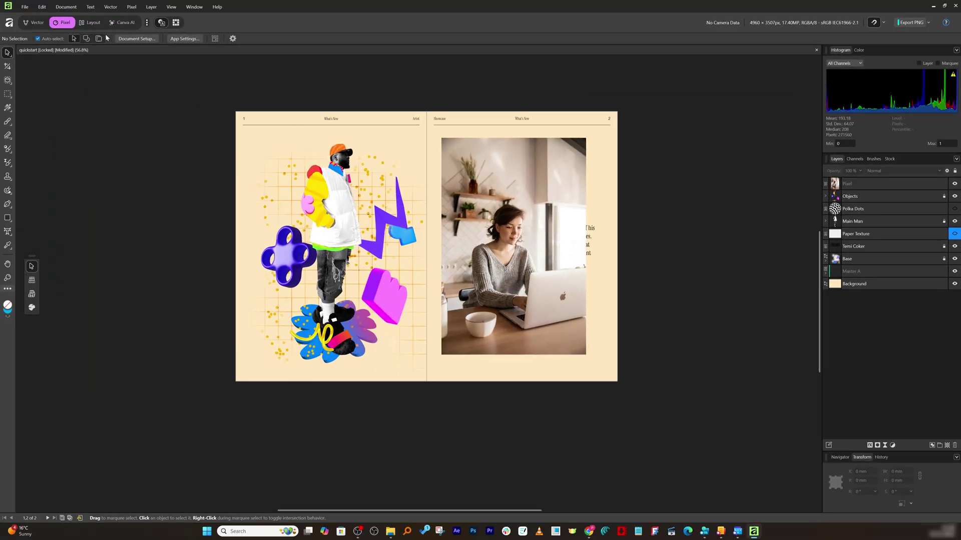
{"action": "left_click", "coordinate": [93, 23]}
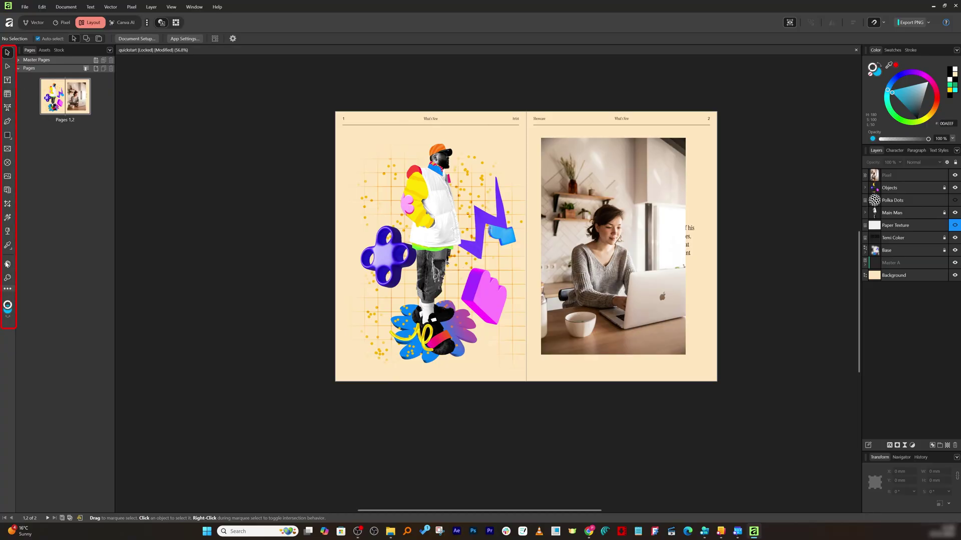
Step: In the Canva AI persona, set the Generation Type to Vector
{"action": "left_click", "coordinate": [128, 24]}
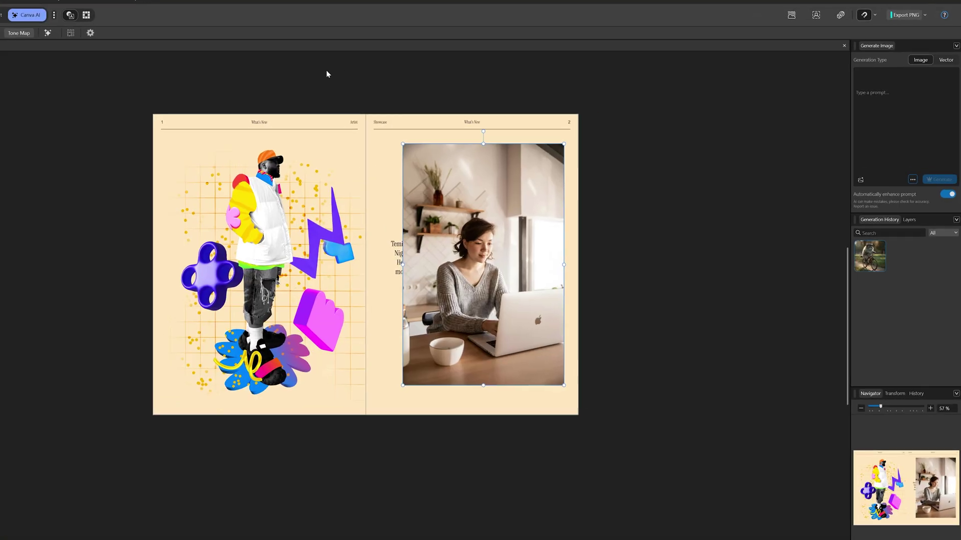
{"action": "left_click", "coordinate": [498, 179]}
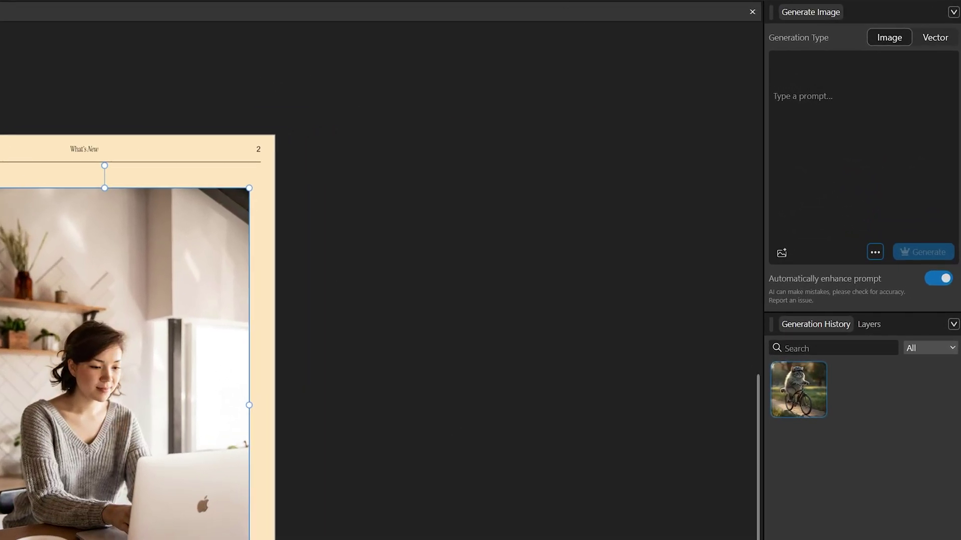
{"action": "left_click", "coordinate": [801, 146]}
{"action": "left_click", "coordinate": [925, 40]}
{"action": "left_click", "coordinate": [899, 39]}
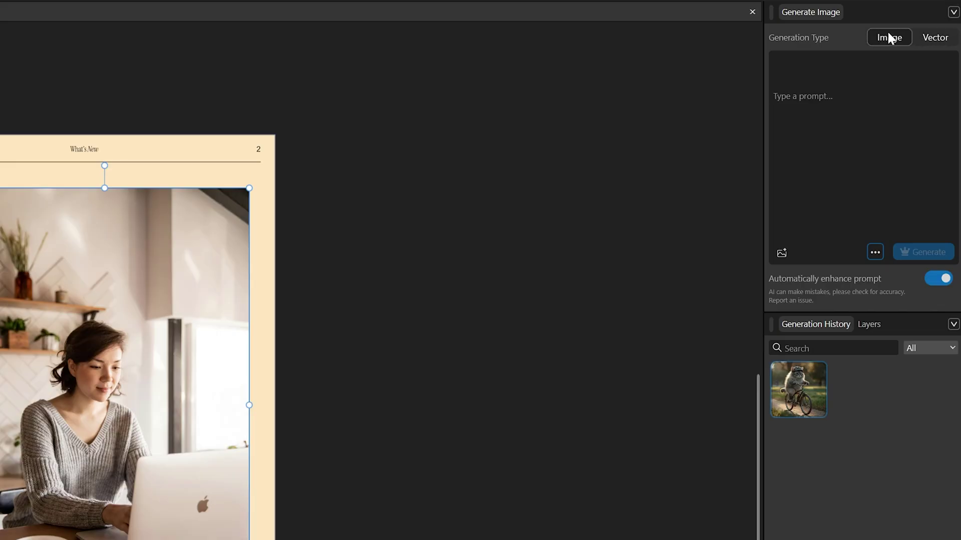
{"action": "left_click", "coordinate": [934, 37]}
Step: Generate 'generate a cat driving a car' and enlarge the result over page 1's upper left
{"action": "left_click", "coordinate": [773, 97]}
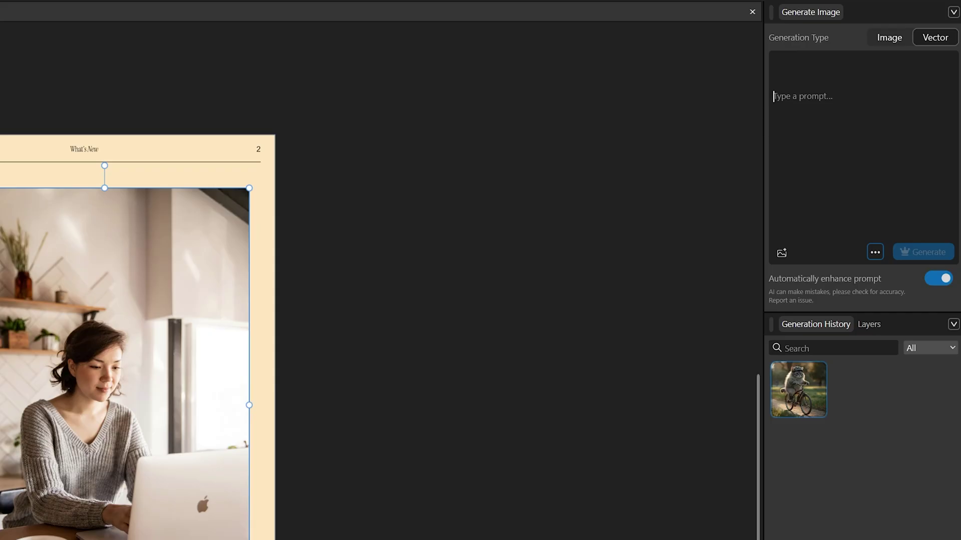
{"action": "type", "text": "generate a cat"}
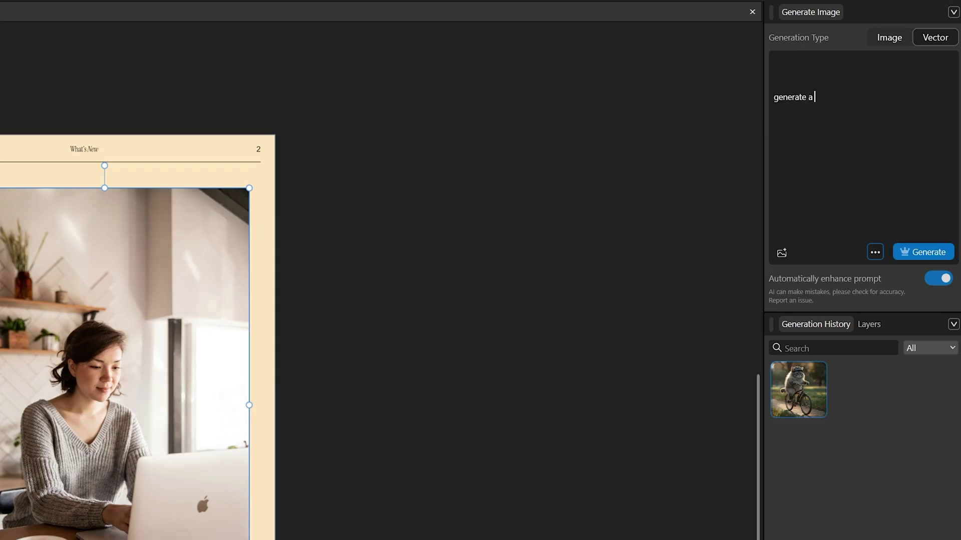
{"action": "type", "text": " driving a car"}
{"action": "left_click", "coordinate": [922, 254]}
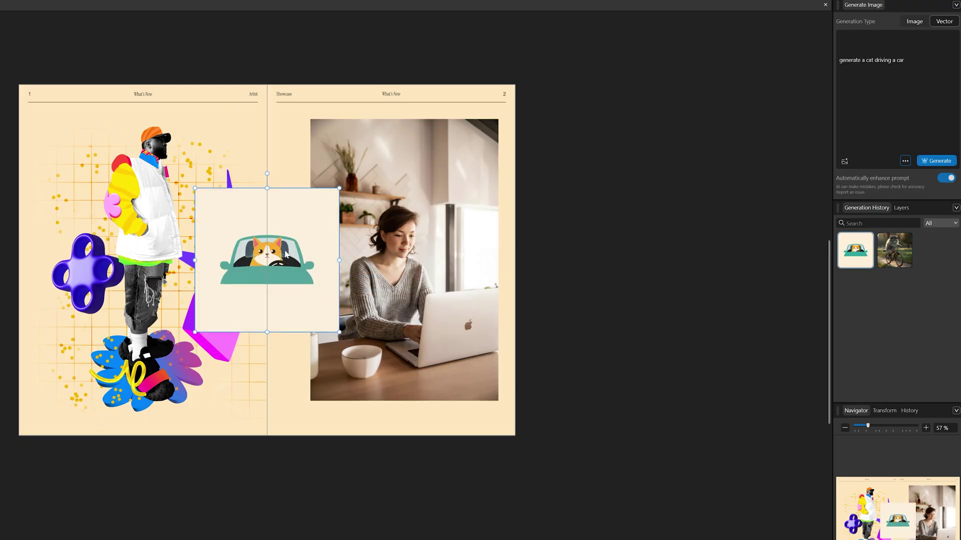
{"action": "left_click_drag", "start_coordinate": [287, 254], "coordinate": [149, 190]}
{"action": "left_click_drag", "start_coordinate": [203, 270], "coordinate": [193, 289]}
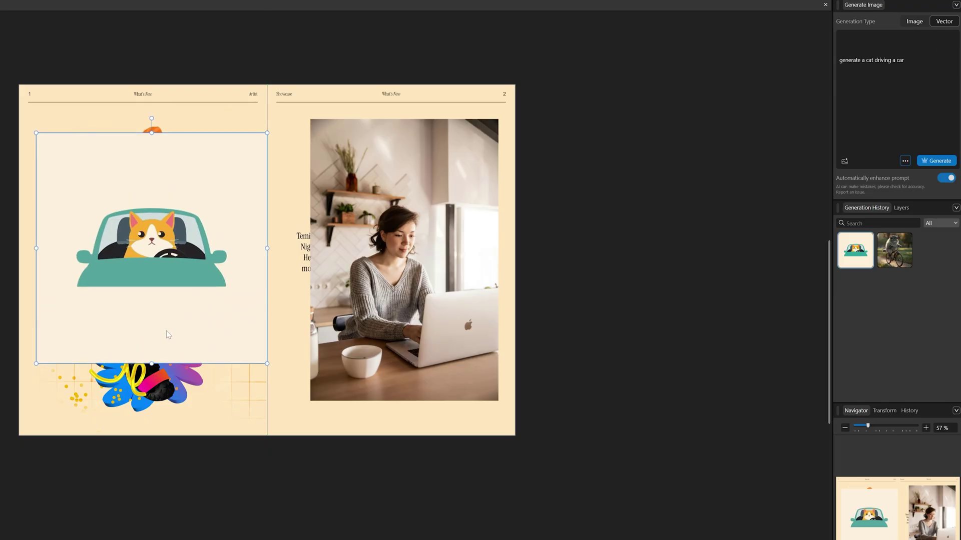
Step: Replace the vector cat with a generated Image-type cat driving a car, enlarged to cover page 1
{"action": "key", "text": "Delete"}
{"action": "left_click", "coordinate": [914, 21]}
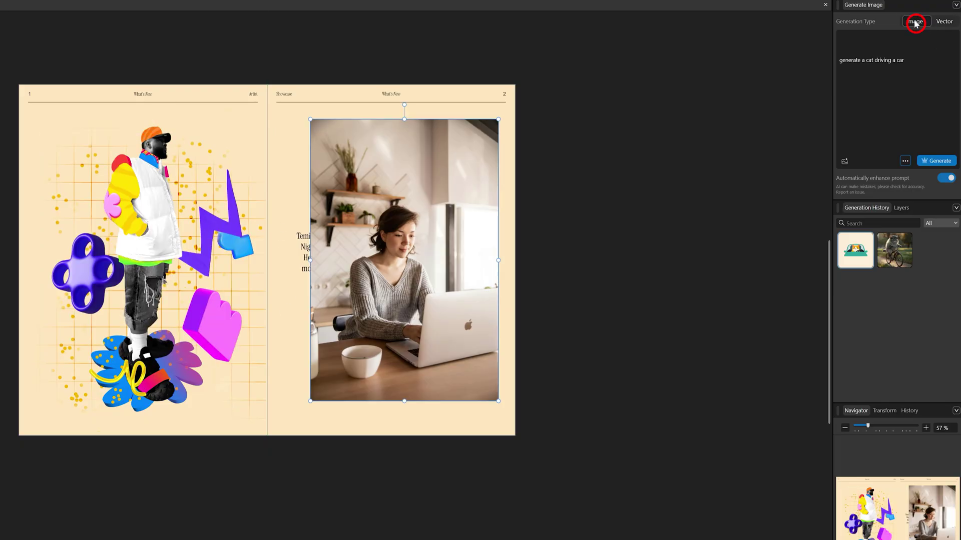
{"action": "left_click", "coordinate": [937, 161]}
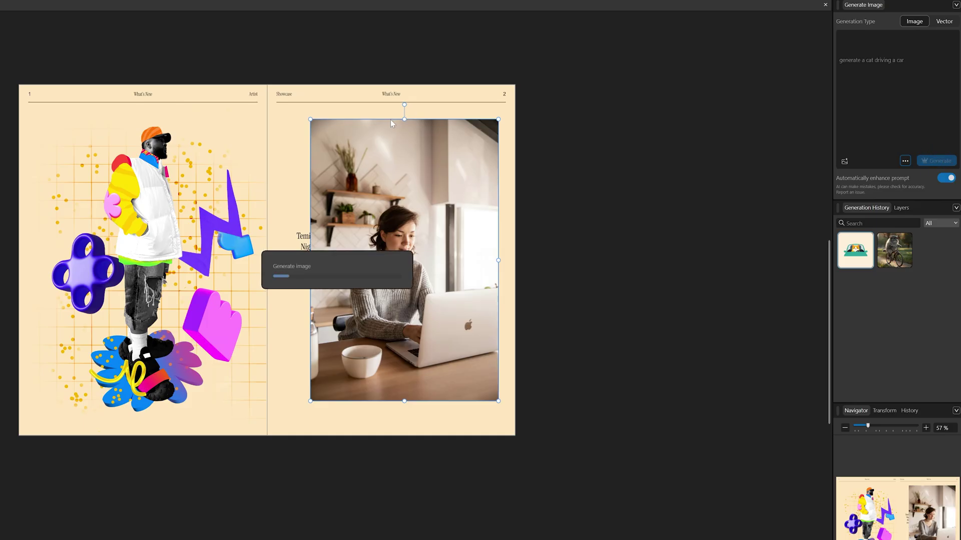
{"action": "left_click_drag", "start_coordinate": [116, 249], "coordinate": [19, 411]}
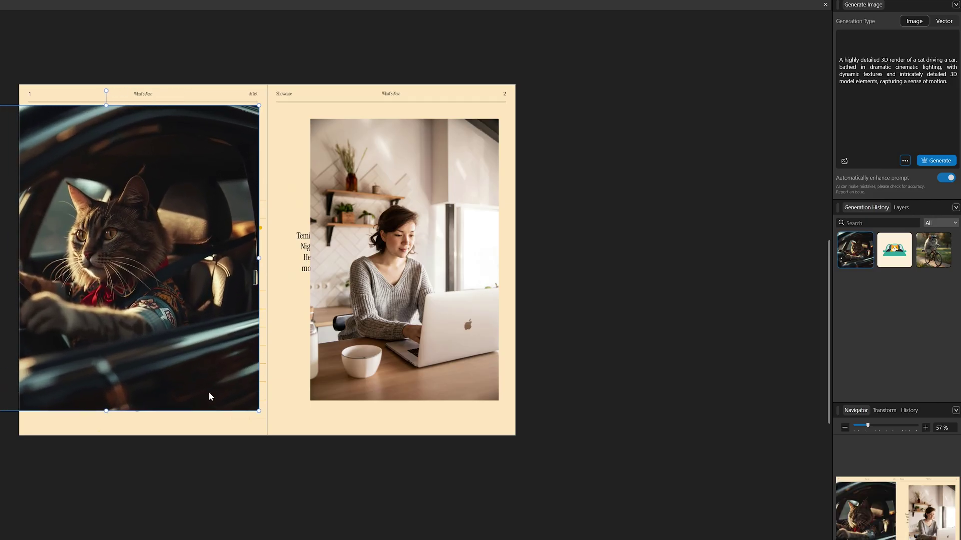
{"action": "left_click_drag", "start_coordinate": [259, 411], "coordinate": [292, 444]}
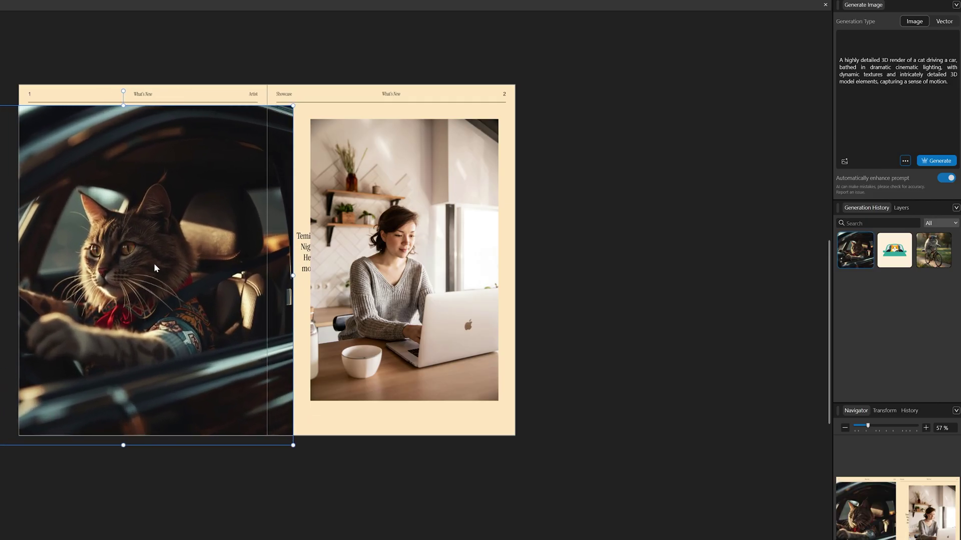
{"action": "left_click_drag", "start_coordinate": [154, 263], "coordinate": [176, 232]}
{"action": "left_click", "coordinate": [175, 59]}
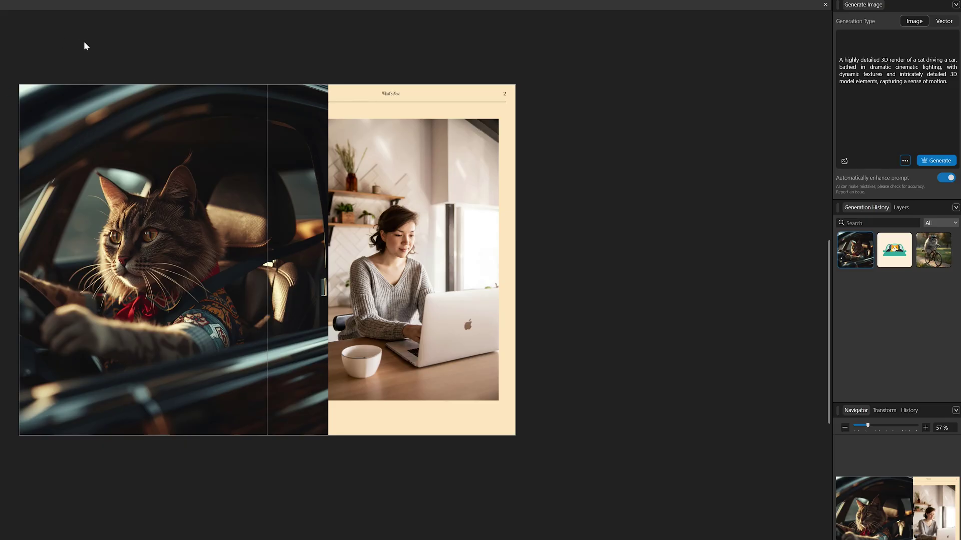
Step: Stretch the woman photo on page 2 down to the page bottom
{"action": "left_click", "coordinate": [451, 176]}
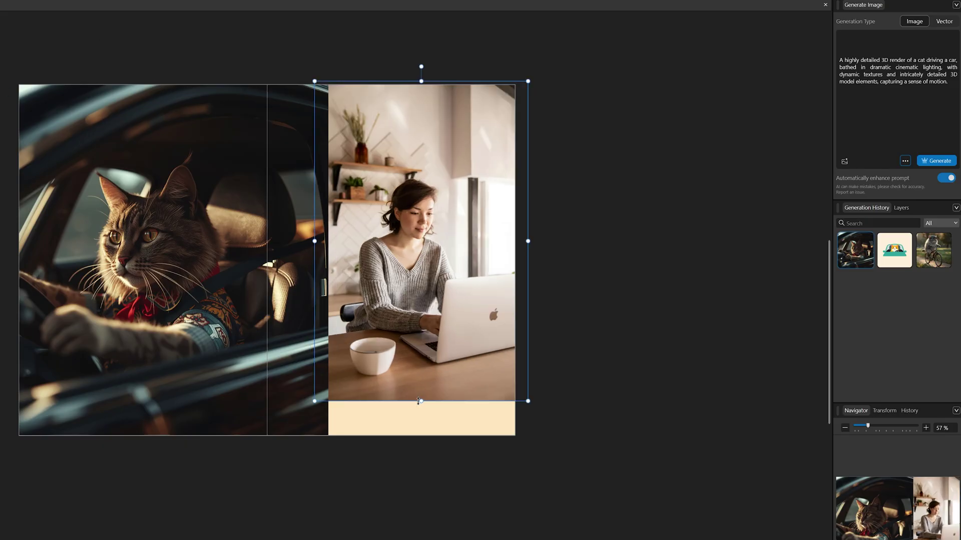
{"action": "left_click_drag", "start_coordinate": [421, 398], "coordinate": [424, 432]}
{"action": "left_click", "coordinate": [17, 49]}
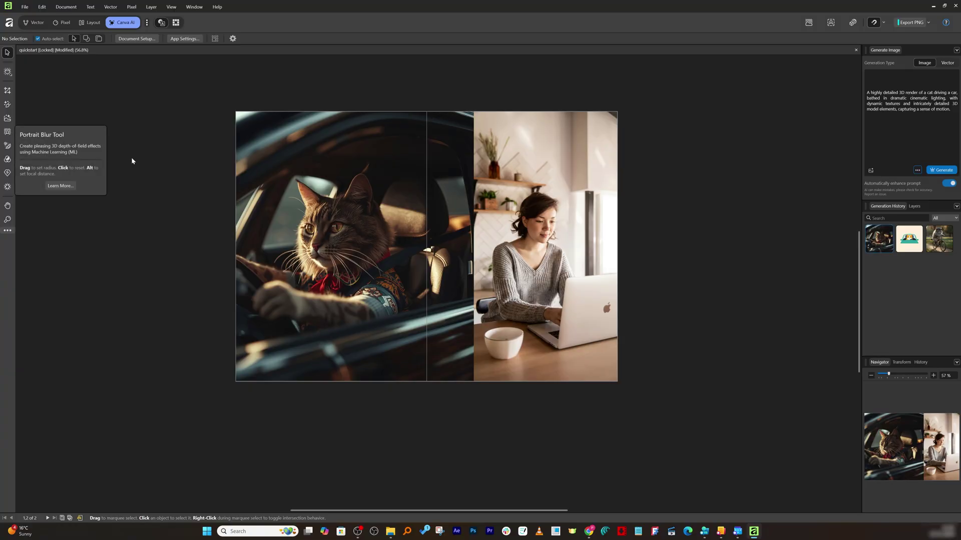
Step: Drag the woman photo's top-left corner outward, then try the Super Resolution Tool on it
{"action": "left_click", "coordinate": [366, 204]}
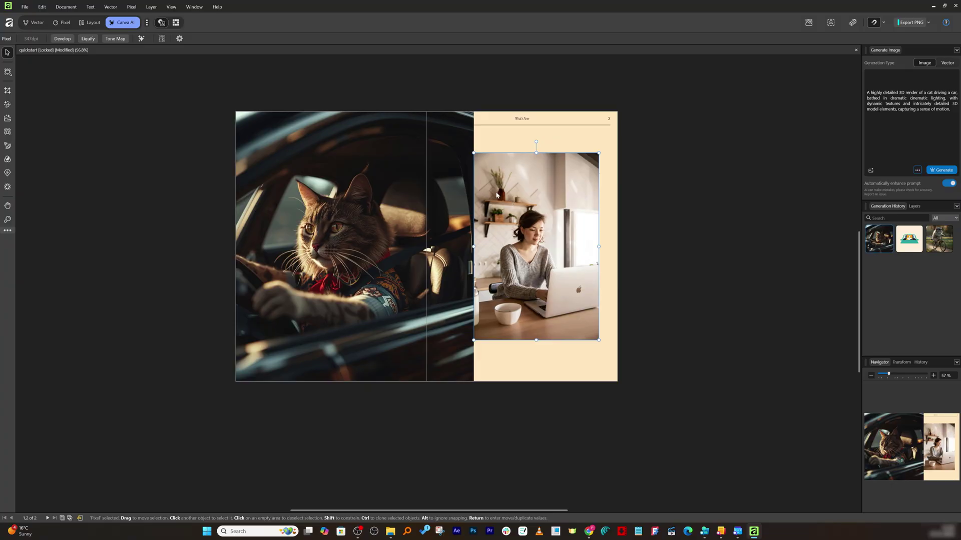
{"action": "left_click_drag", "start_coordinate": [473, 152], "coordinate": [445, 109]}
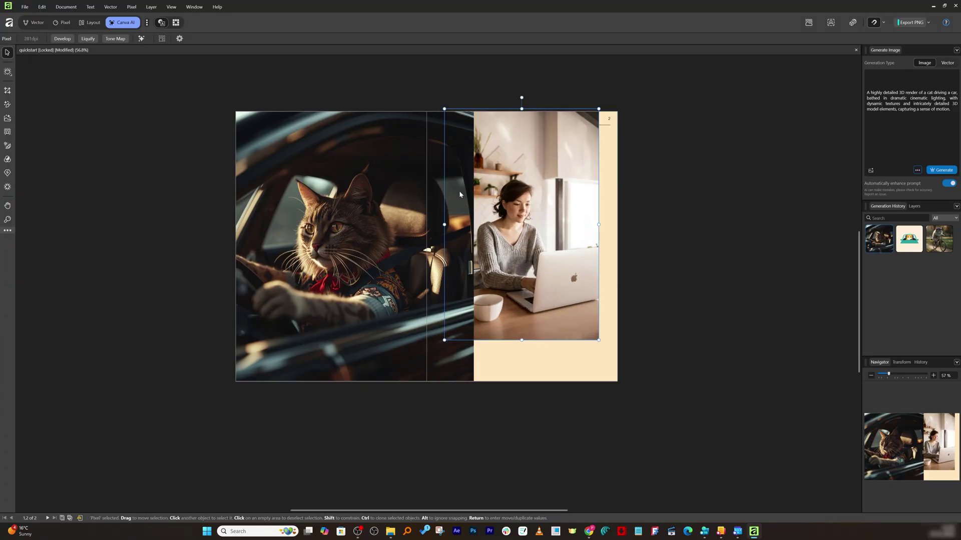
{"action": "left_click", "coordinate": [8, 173]}
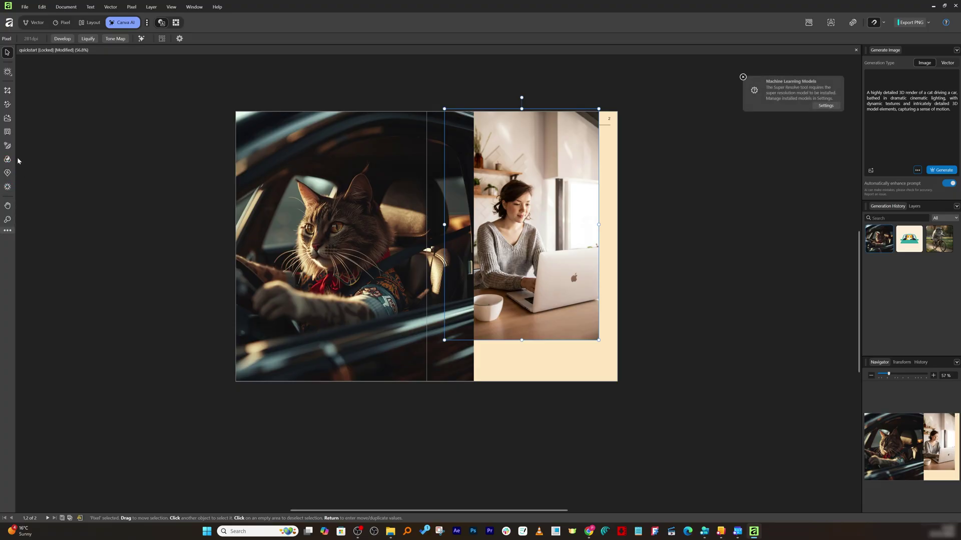
Step: In Machine Learning settings, enable Super-resolution, Depth Estimation and Colorization models, then close
{"action": "left_click", "coordinate": [825, 106]}
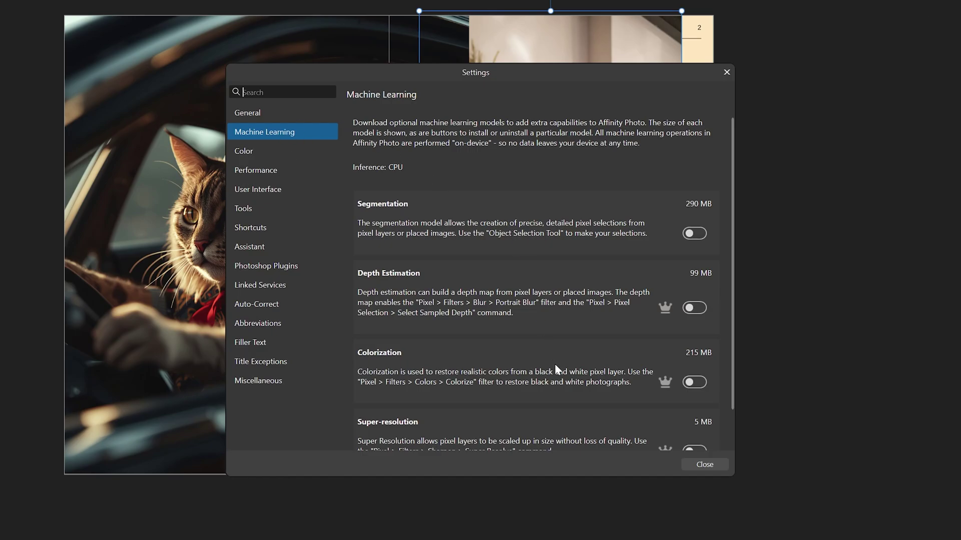
{"action": "scroll", "coordinate": [556, 370], "scroll_direction": "down", "scroll_amount": 1}
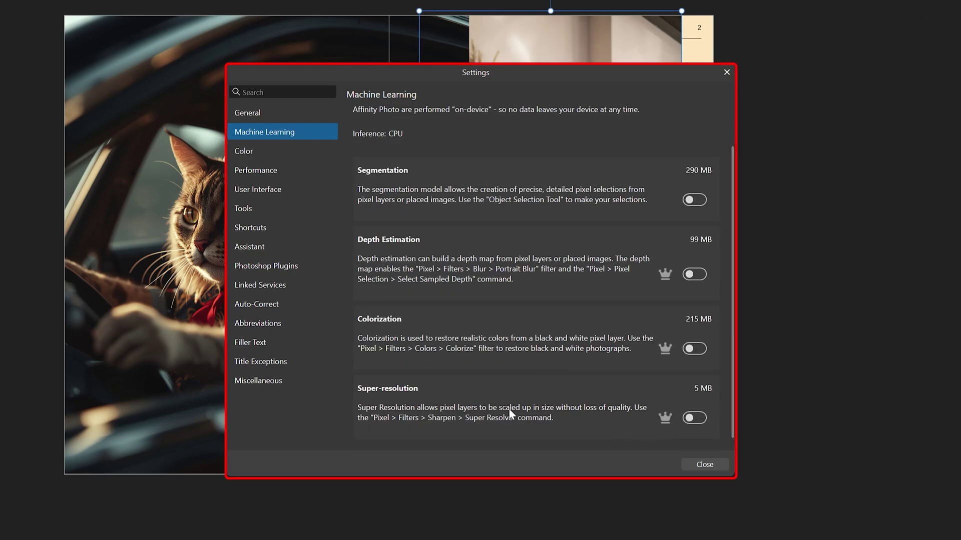
{"action": "left_click", "coordinate": [695, 418]}
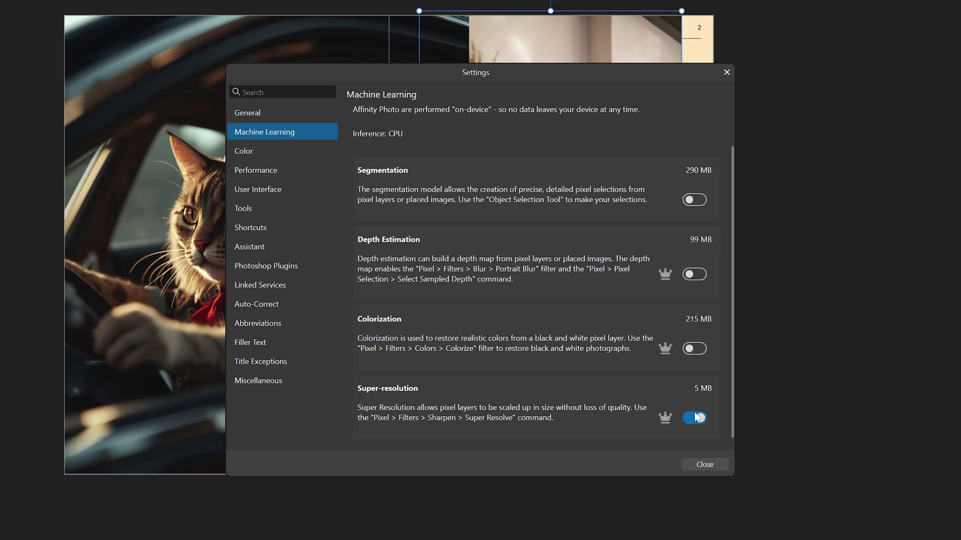
{"action": "scroll", "coordinate": [710, 332], "scroll_direction": "up", "scroll_amount": 1}
{"action": "scroll", "coordinate": [655, 285], "scroll_direction": "down", "scroll_amount": 1}
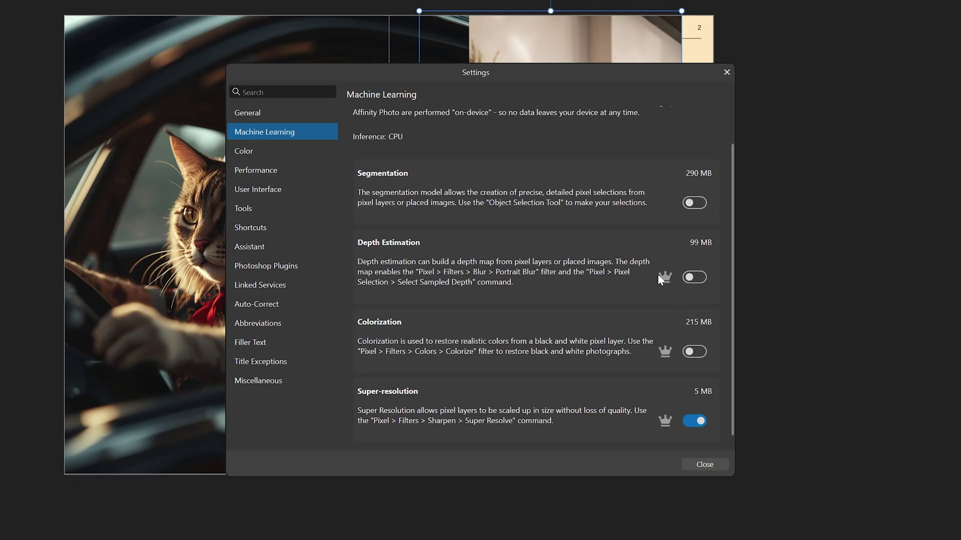
{"action": "left_click", "coordinate": [693, 275]}
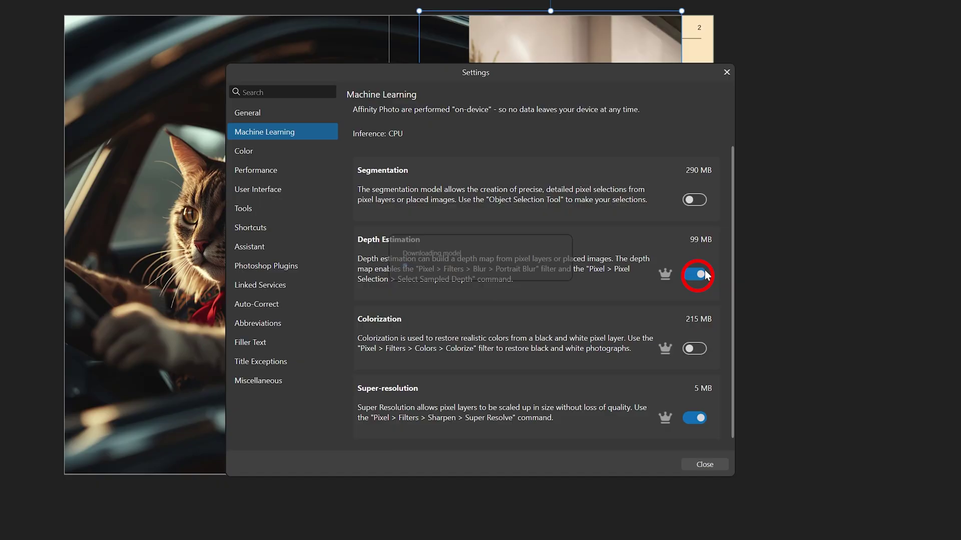
{"action": "left_click", "coordinate": [690, 349]}
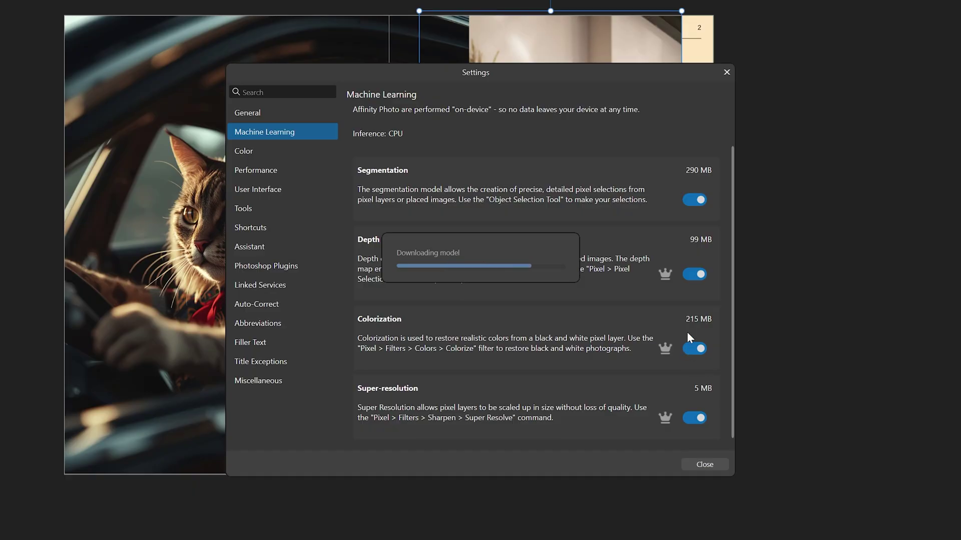
{"action": "scroll", "coordinate": [674, 320], "scroll_direction": "up", "scroll_amount": 1}
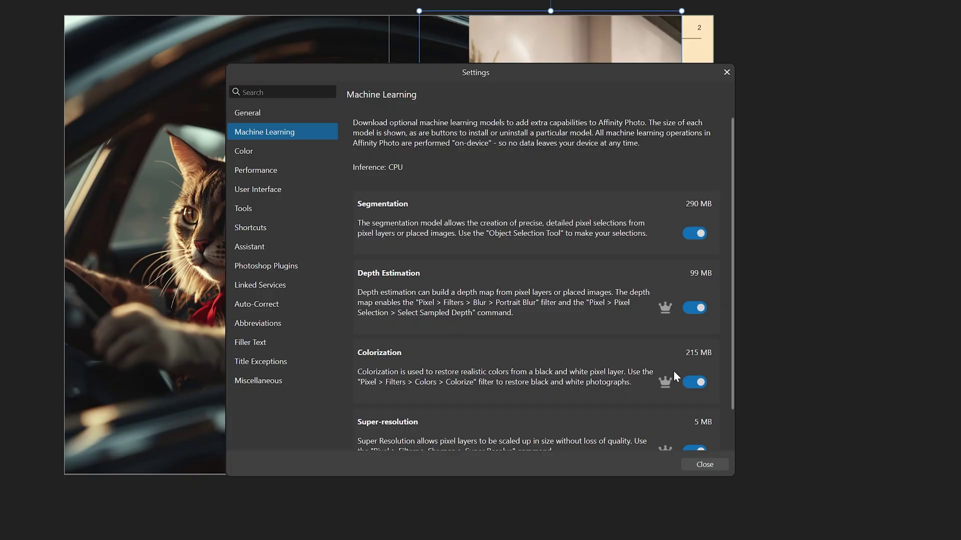
{"action": "left_click", "coordinate": [705, 464]}
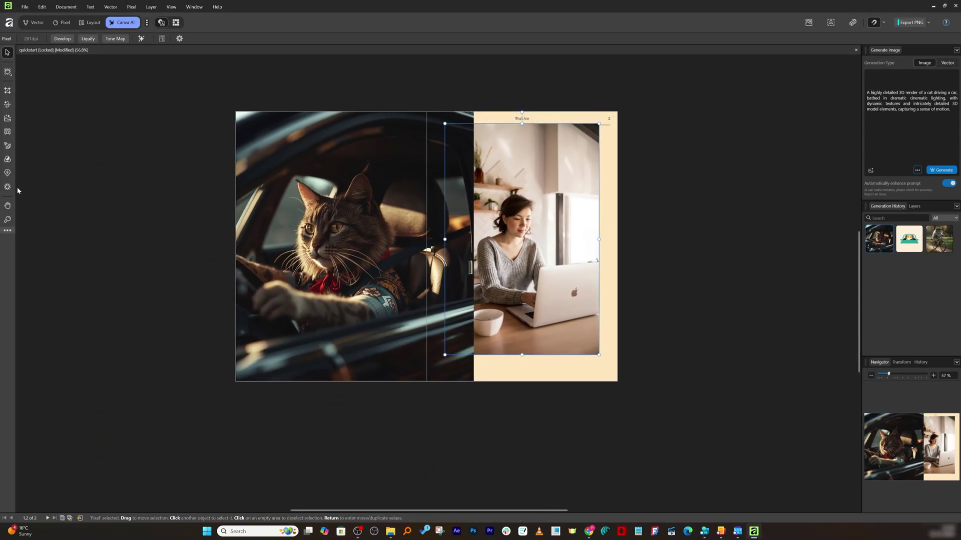
Step: Super Resolve the laptop photo at 200%, then cycle Vector, Pixel and Layout personas back to Canva AI
{"action": "left_click", "coordinate": [10, 174]}
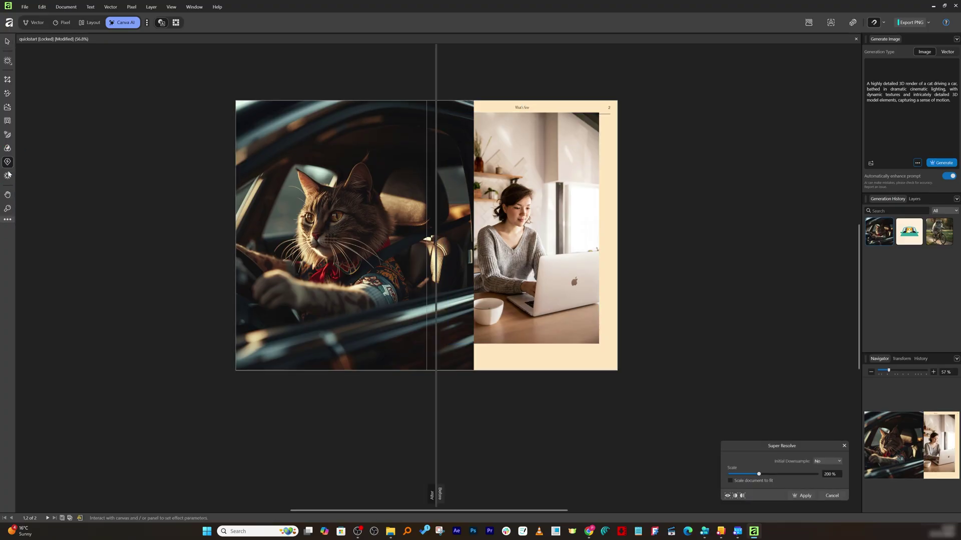
{"action": "left_click", "coordinate": [845, 446]}
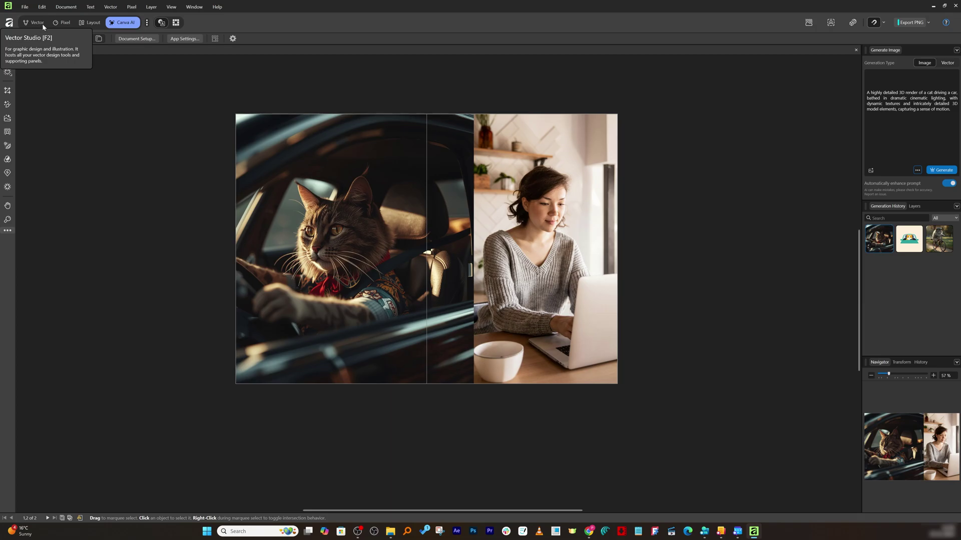
{"action": "left_click", "coordinate": [43, 24]}
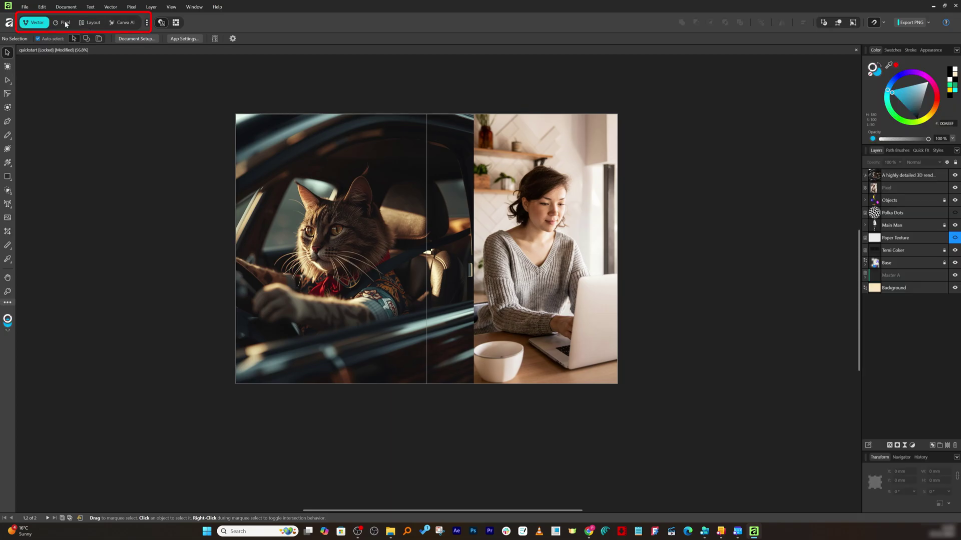
{"action": "left_click", "coordinate": [66, 24]}
{"action": "left_click", "coordinate": [92, 25]}
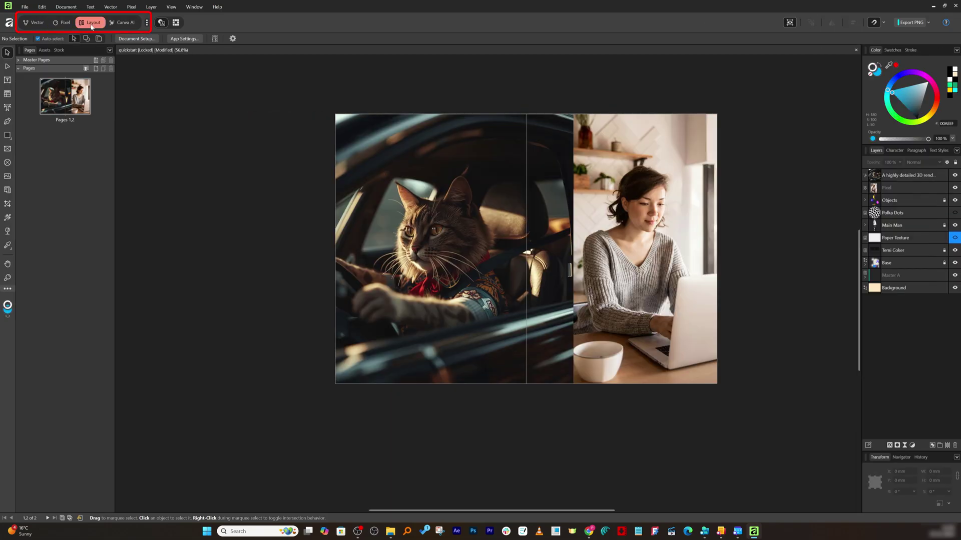
{"action": "left_click", "coordinate": [117, 23]}
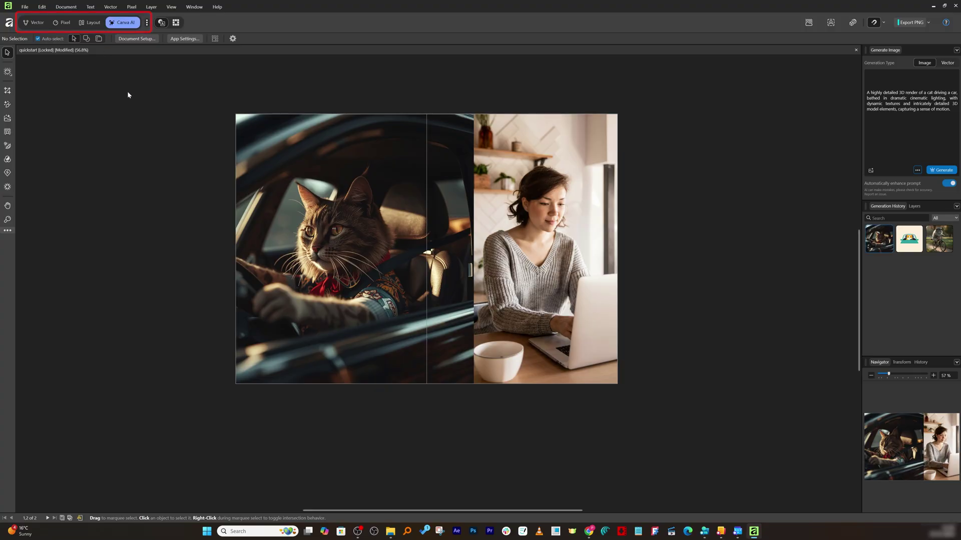